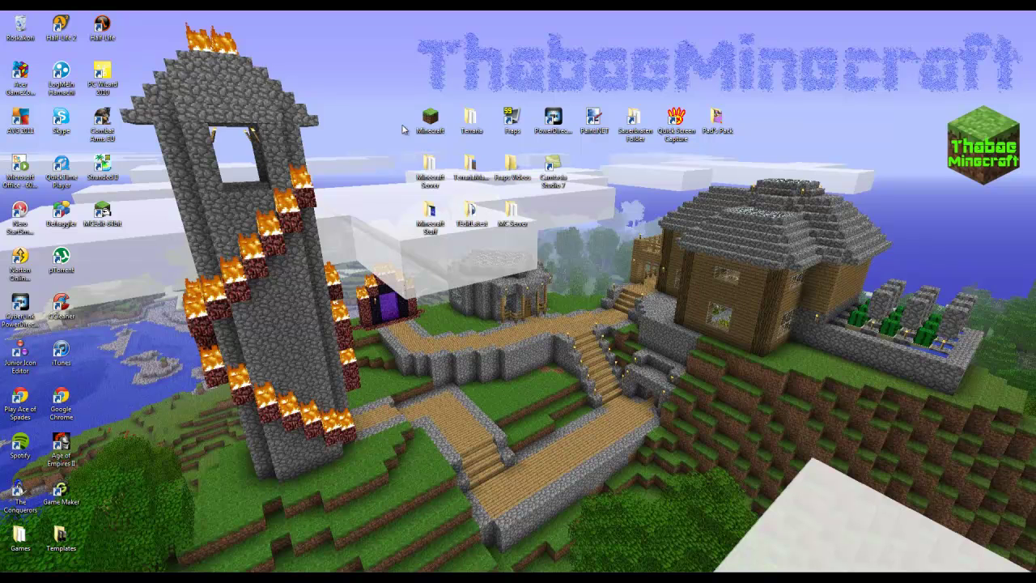
Step: Launch Minecraft, log in with the saved account, and open the singleplayer world list
double_click(435, 122)
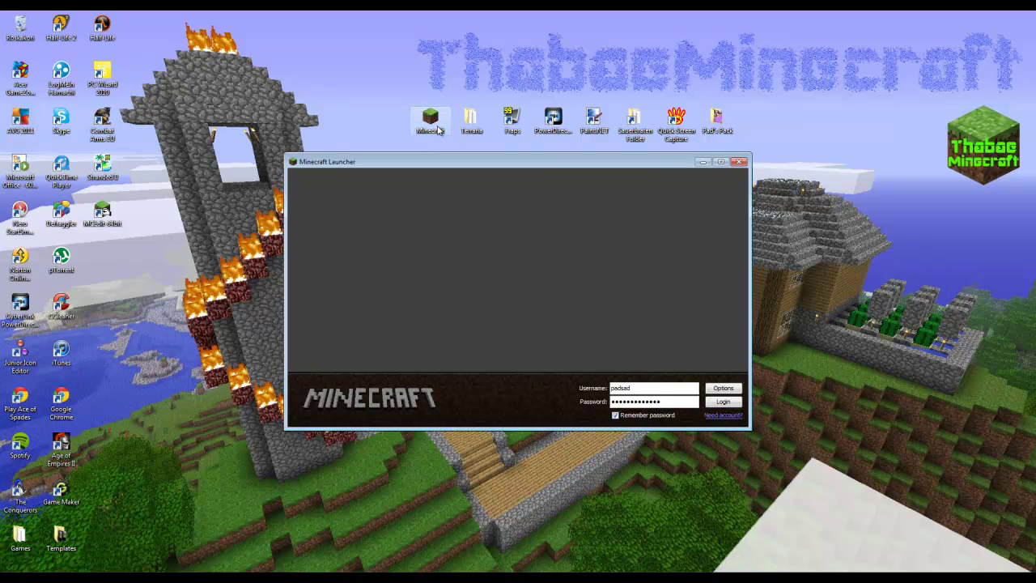
click(724, 402)
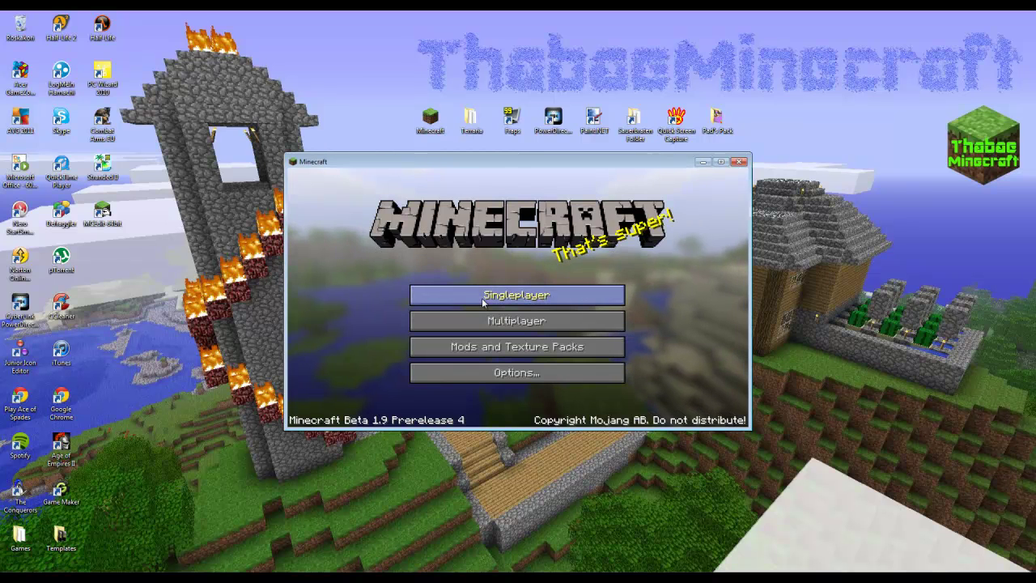
click(481, 298)
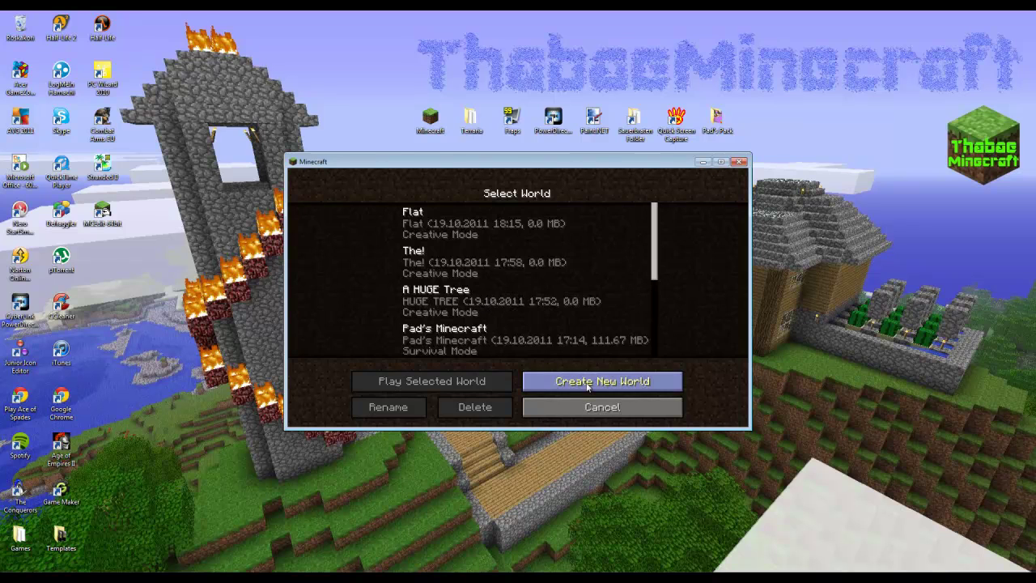
Step: Create a new singleplayer world named Flat World with the game mode set to Creative
click(602, 381)
click(487, 285)
click(488, 285)
key(BackSpace)
key(BackSpace)
key(BackSpace)
key(BackSpace)
key(BackSpace)
key(BackSpace)
key(BackSpace)
key(BackSpace)
key(BackSpace)
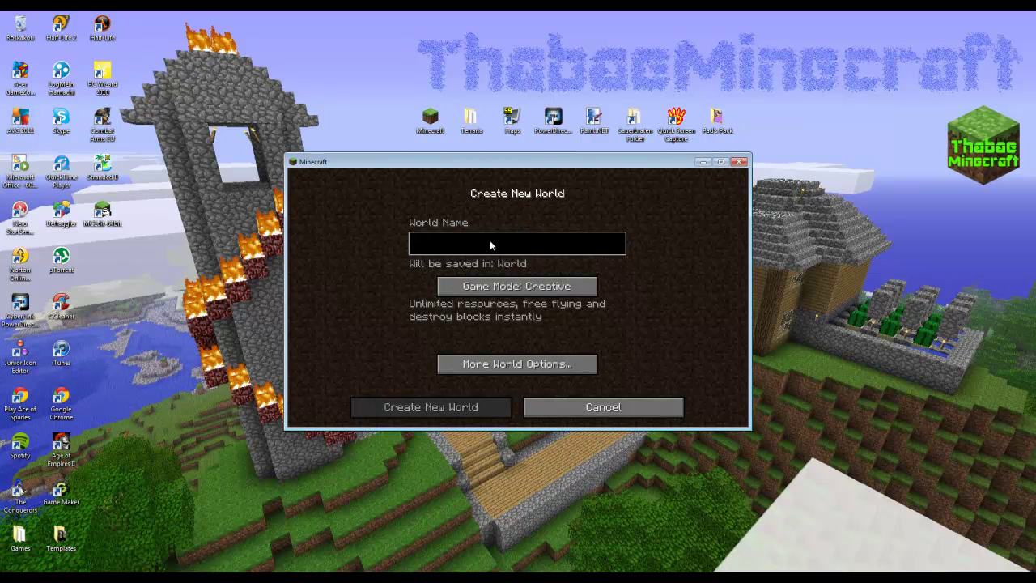
text(F)
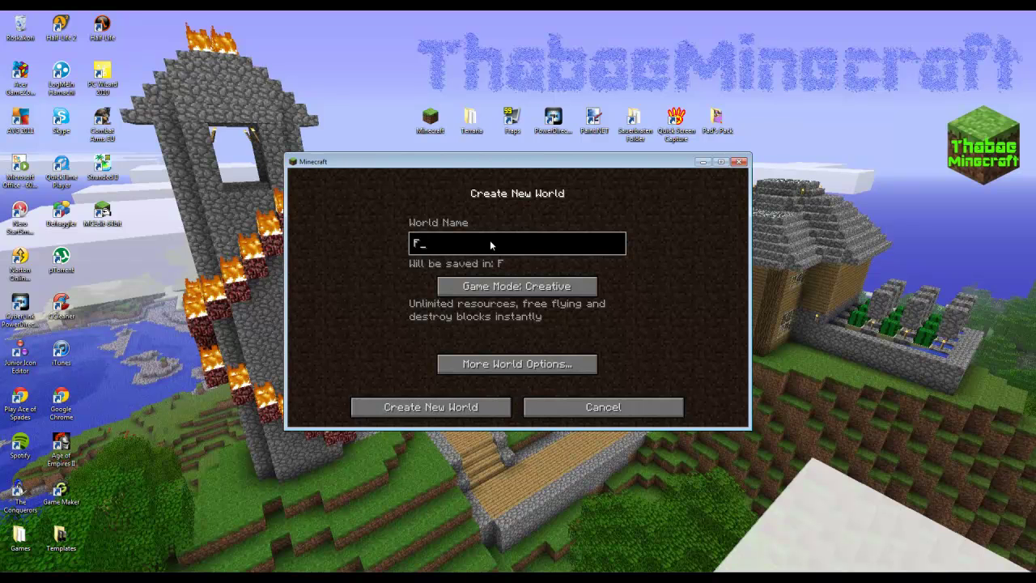
text(lat World)
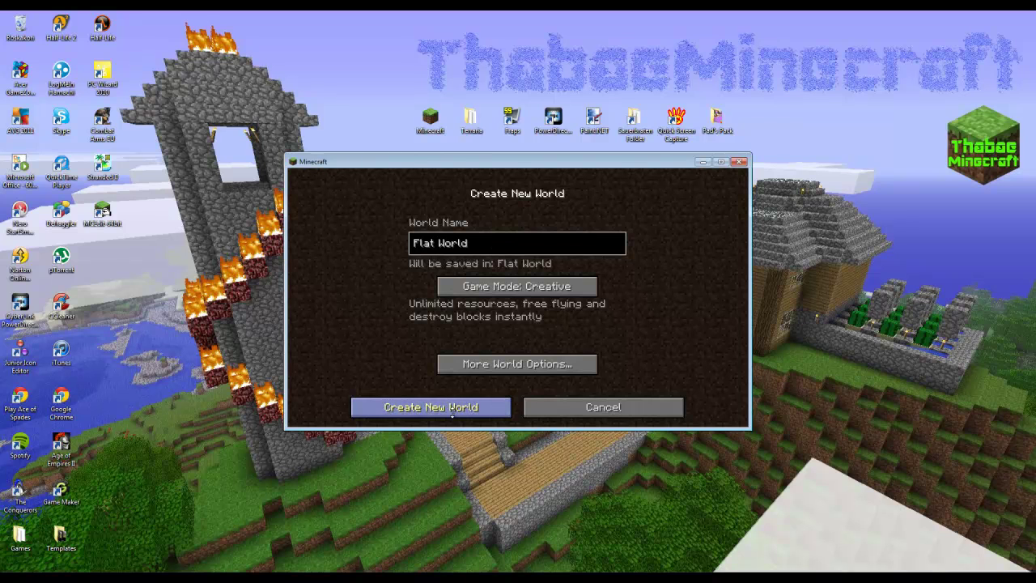
click(452, 408)
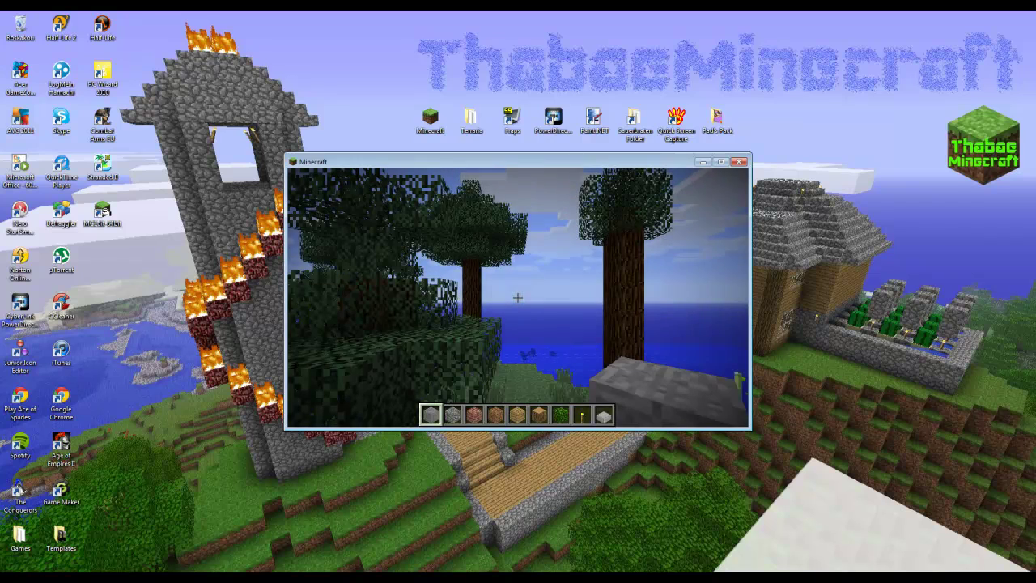
Step: Fly up over the new world and examine the surrounding forest and ocean terrain
key(space)
key(space)
key(space)
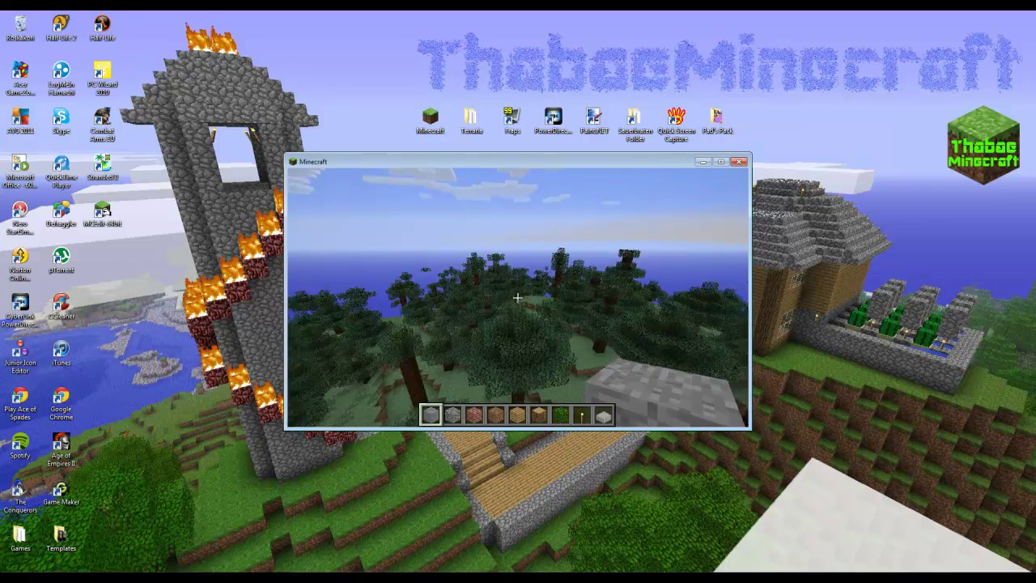
key(s)
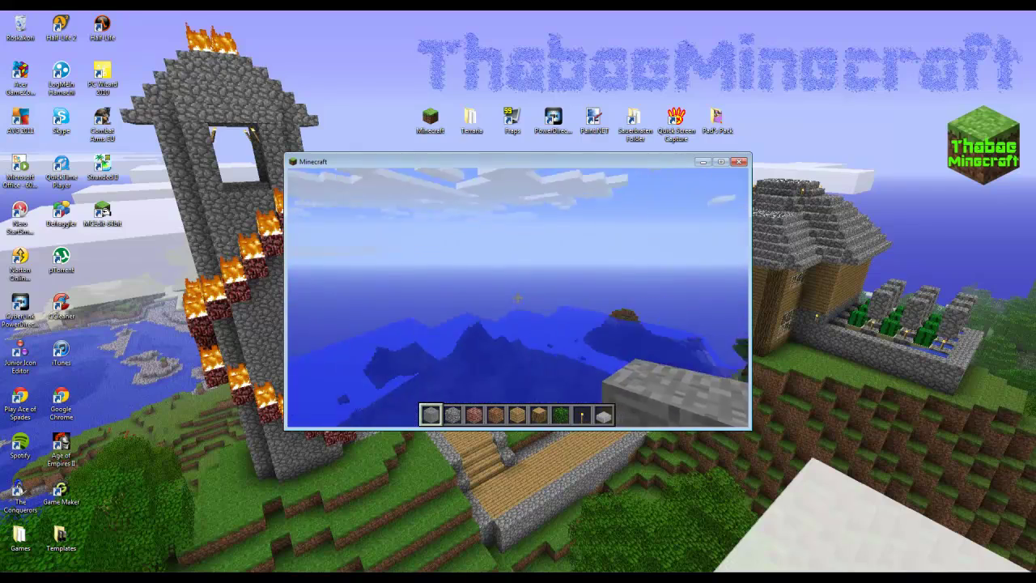
key(s)
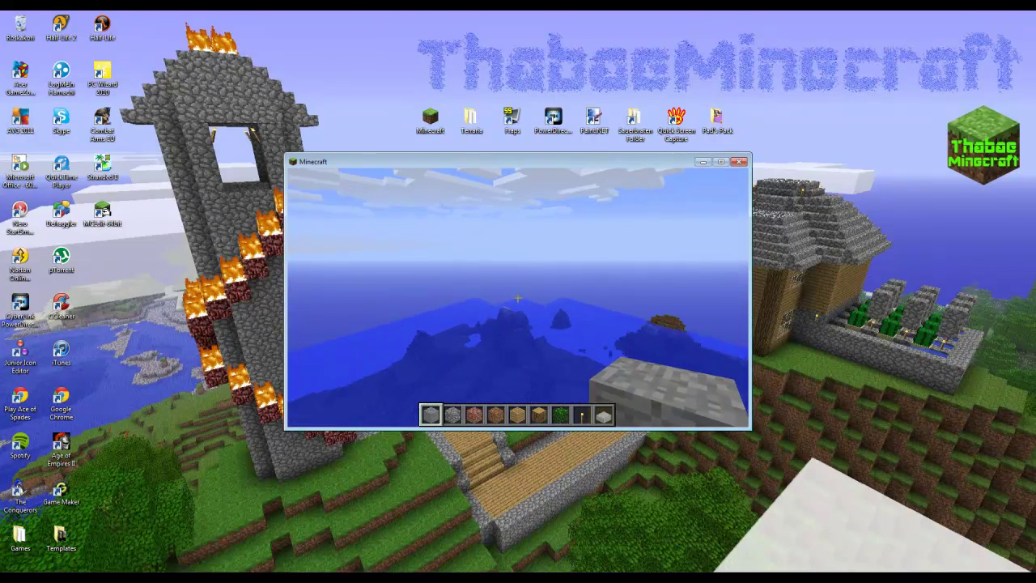
key(w)
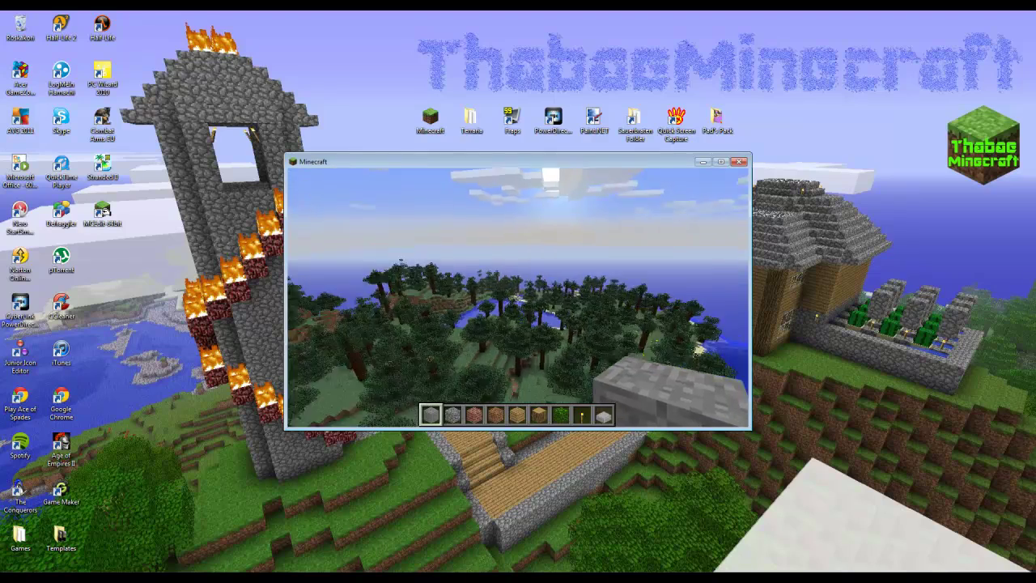
key(space)
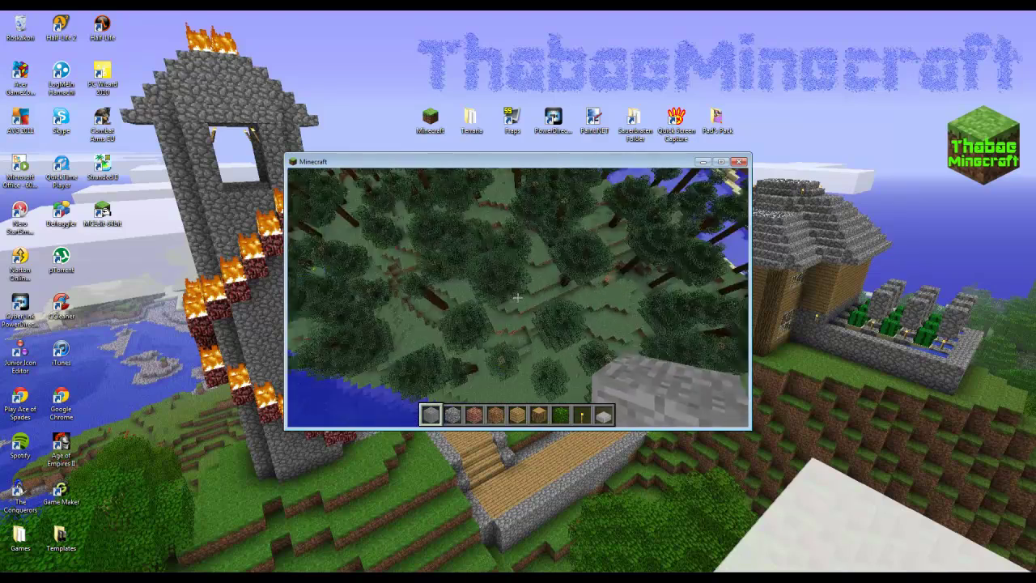
key(s)
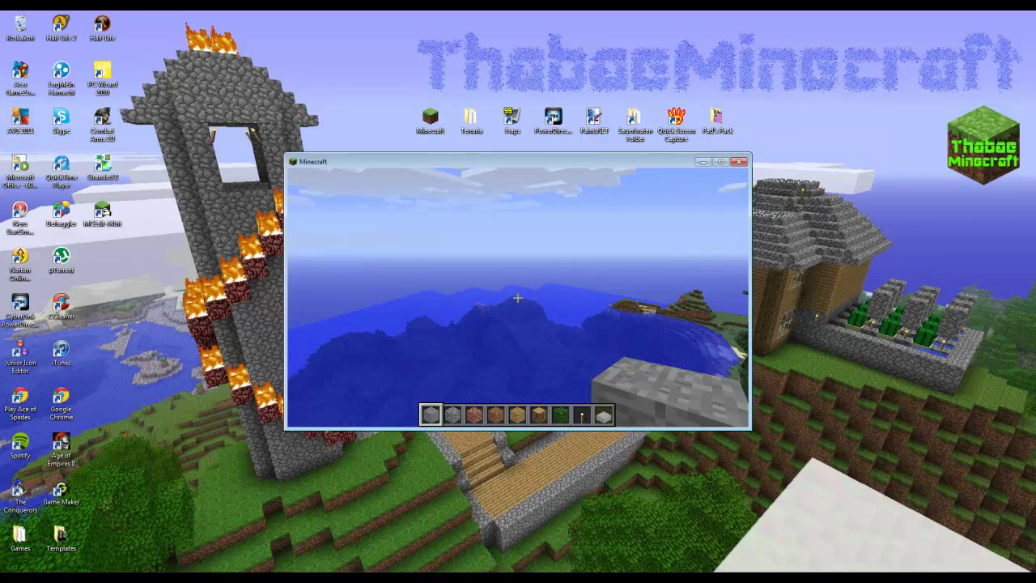
key(w)
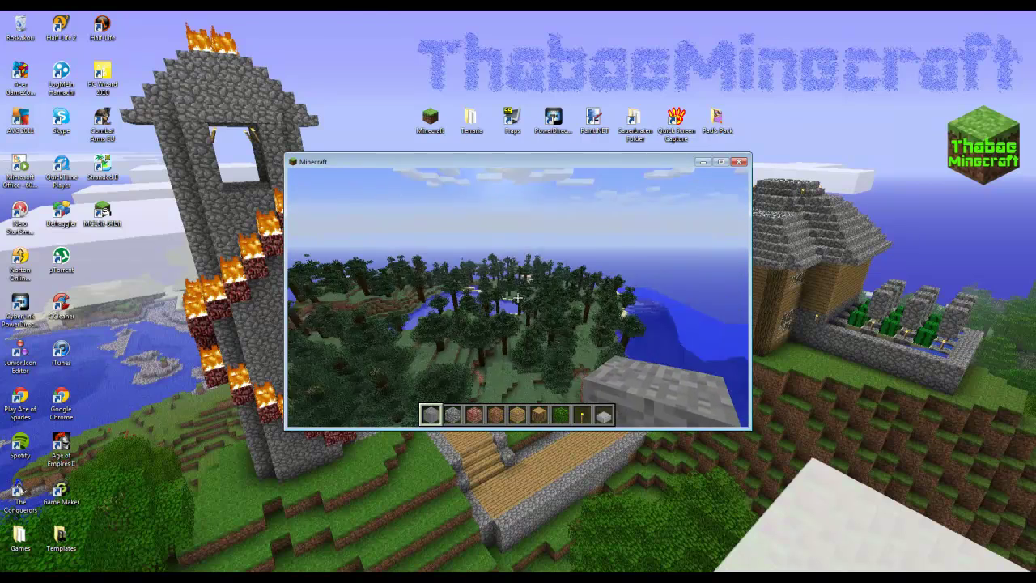
key(w)
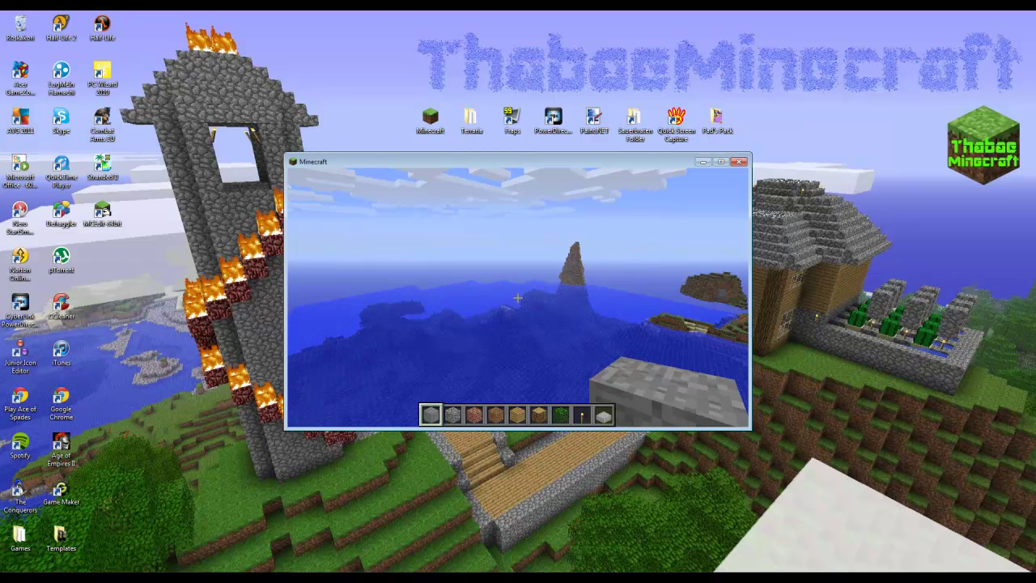
Step: Save the world, quit to the title screen, and close Minecraft
key(Escape)
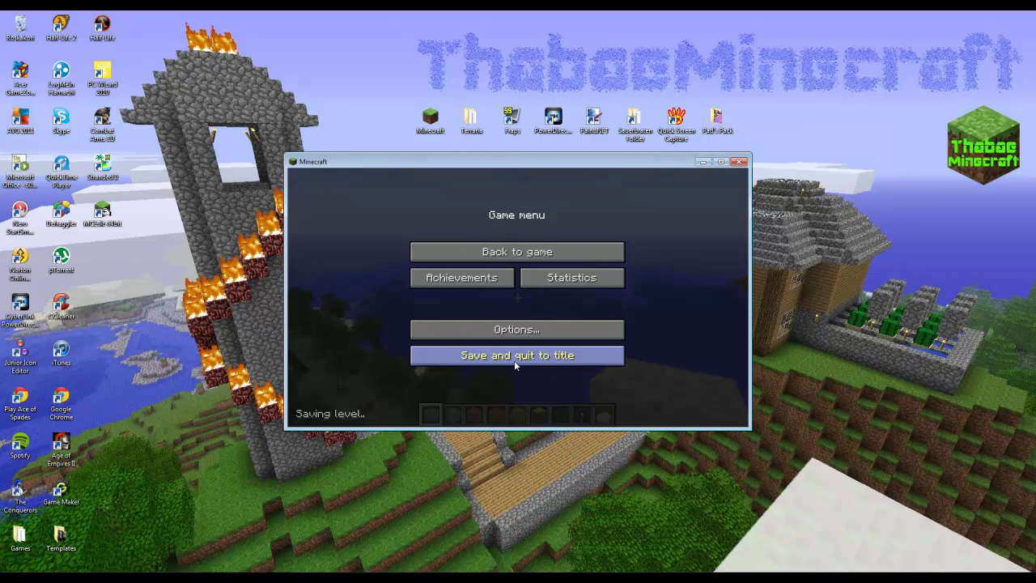
click(514, 360)
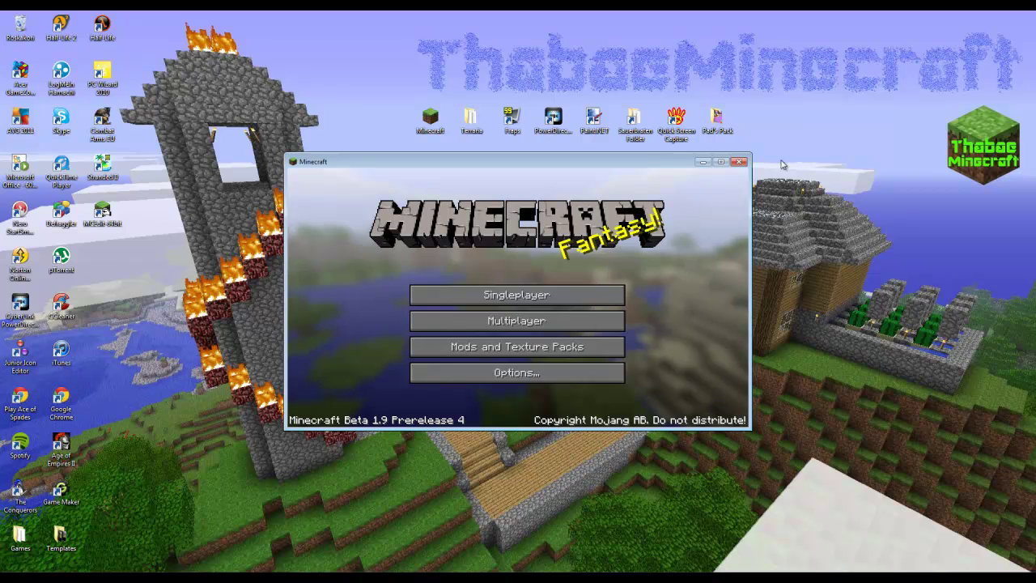
click(739, 163)
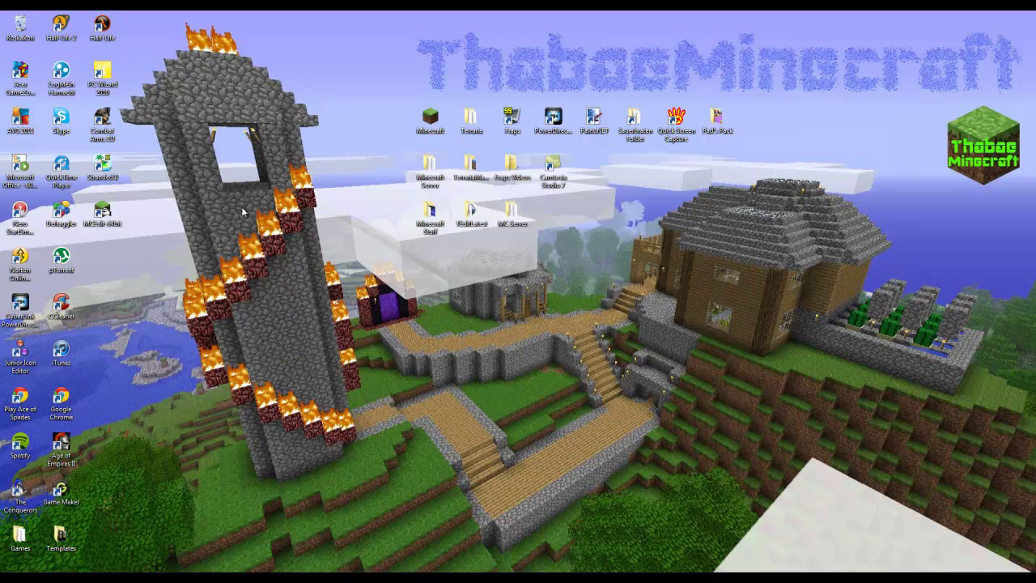
Step: Open MCEdit in a maximized window, dismiss the warning, and load the Flat World save
double_click(102, 209)
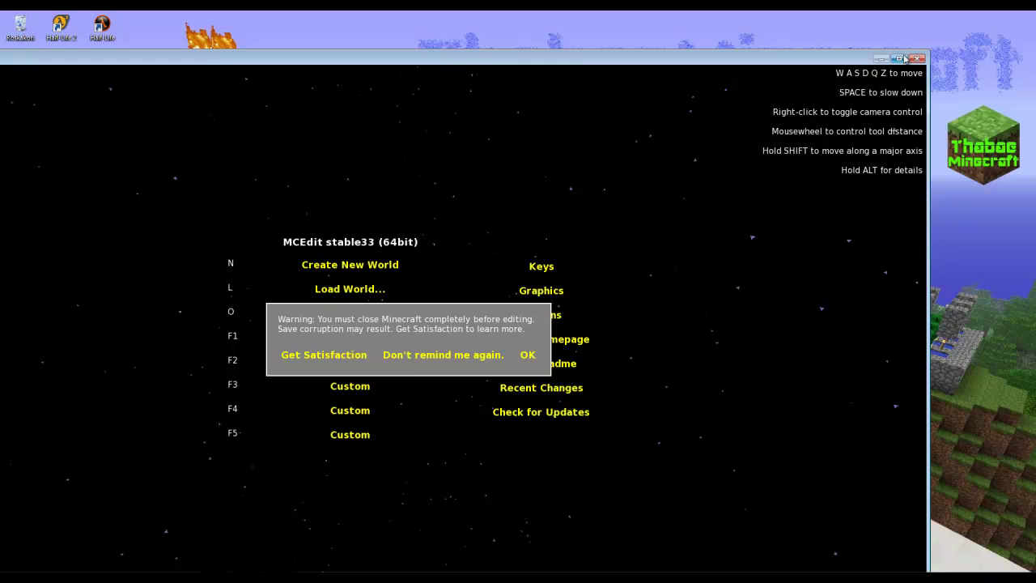
click(638, 313)
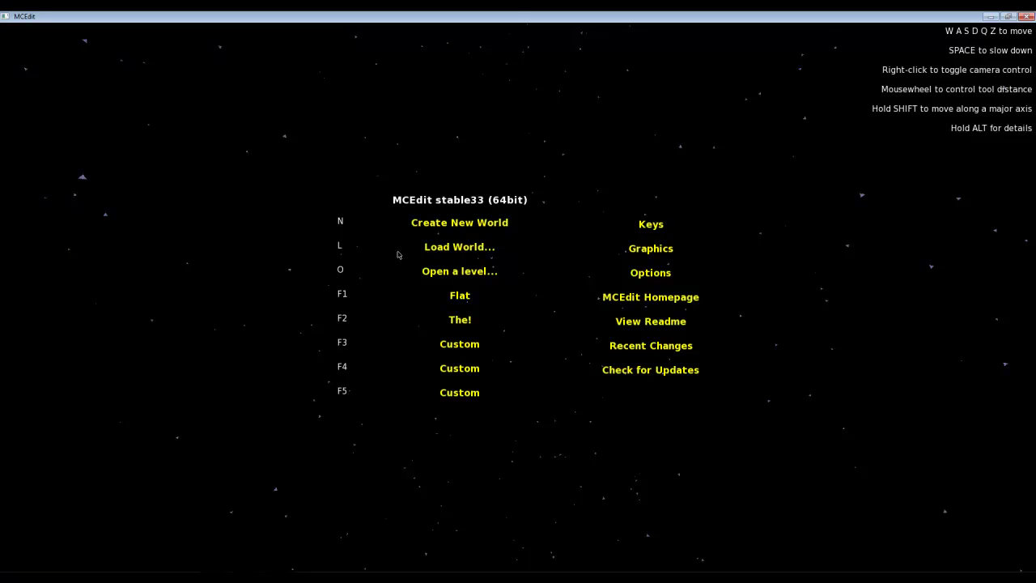
click(448, 250)
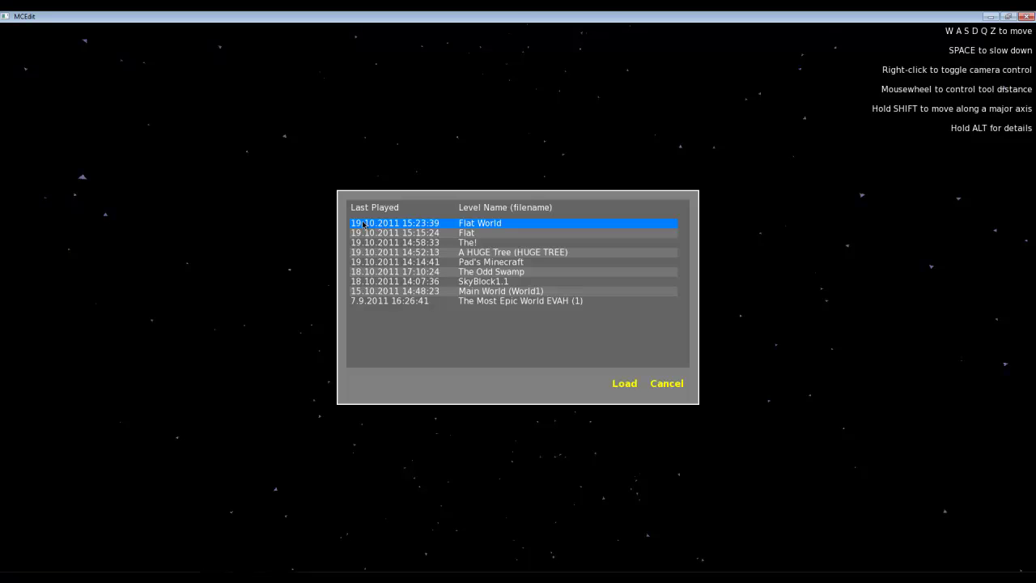
click(624, 383)
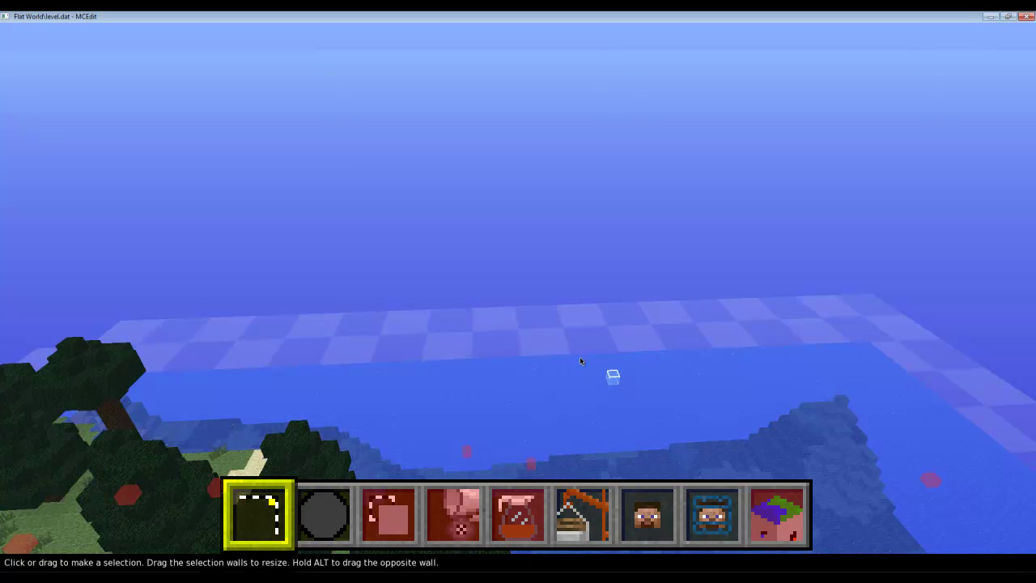
Step: Examine the loaded terrain from above to find the outer edges and corners of the generated map
key(s)
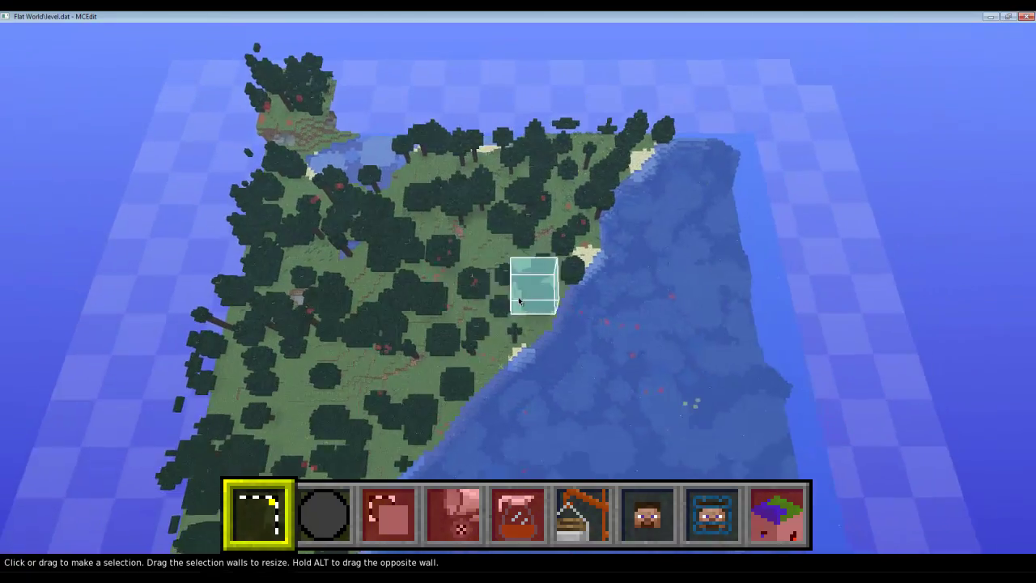
key(d)
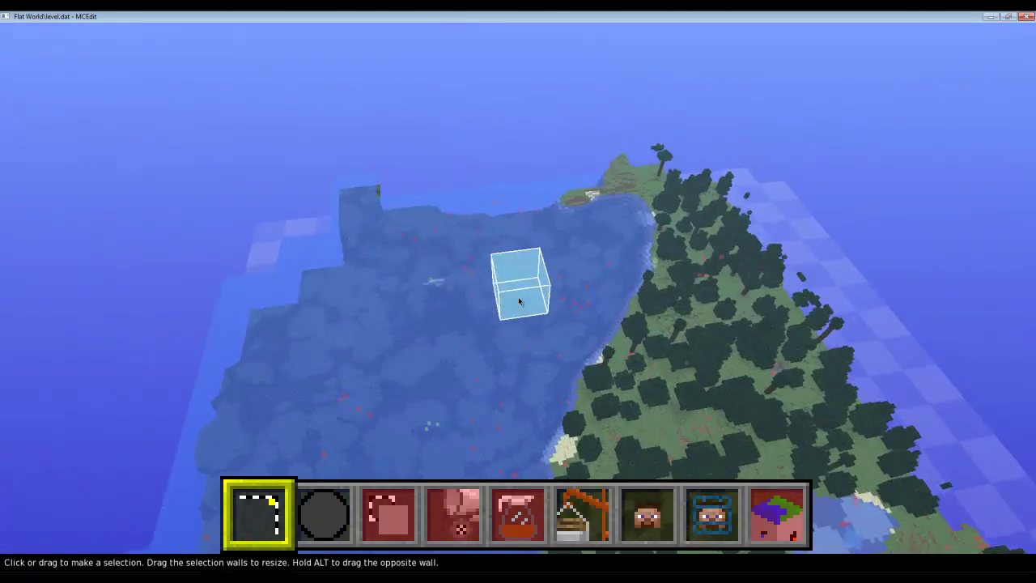
key(s)
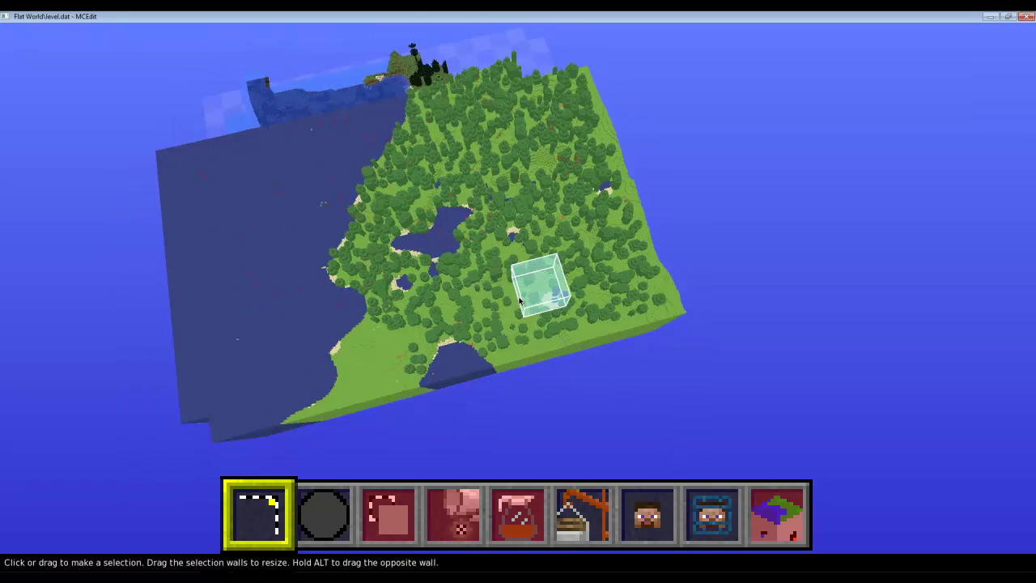
key(j)
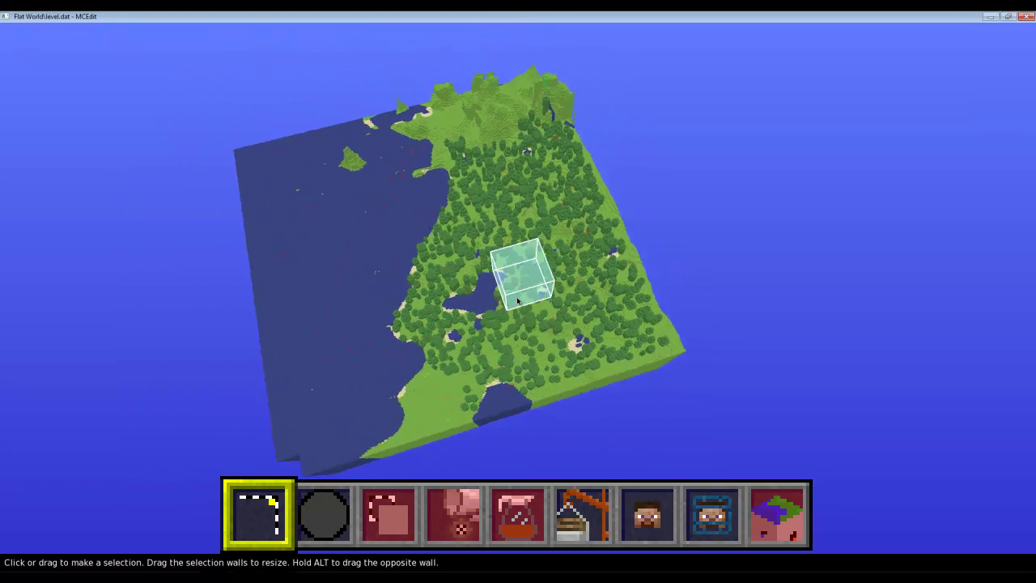
key(w)
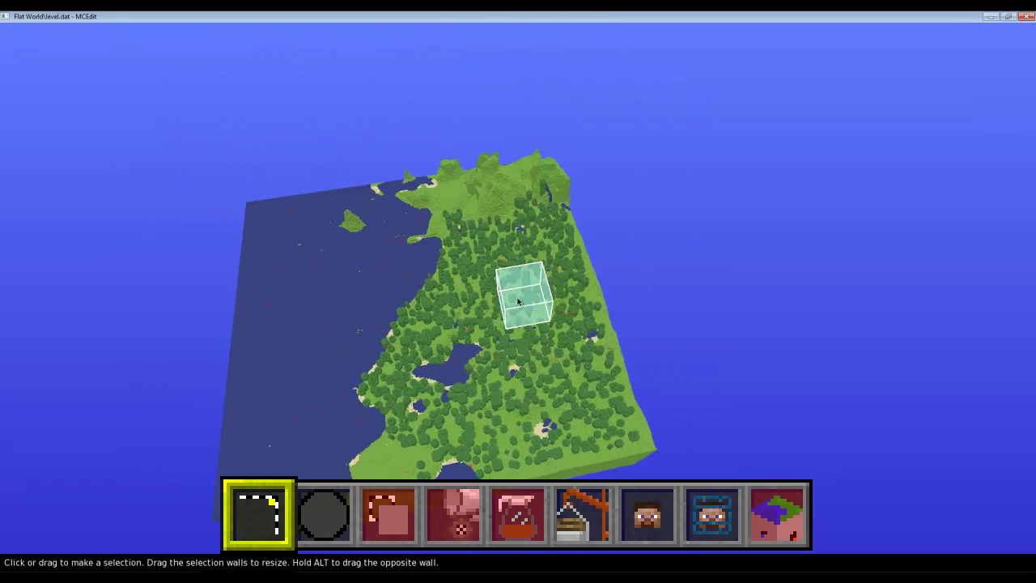
key(w)
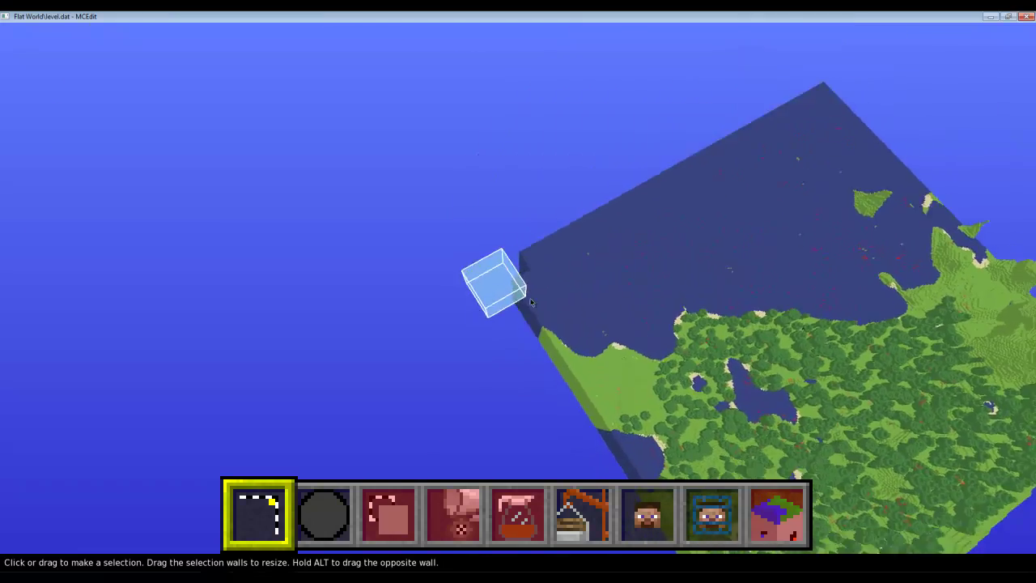
key(j)
key(w)
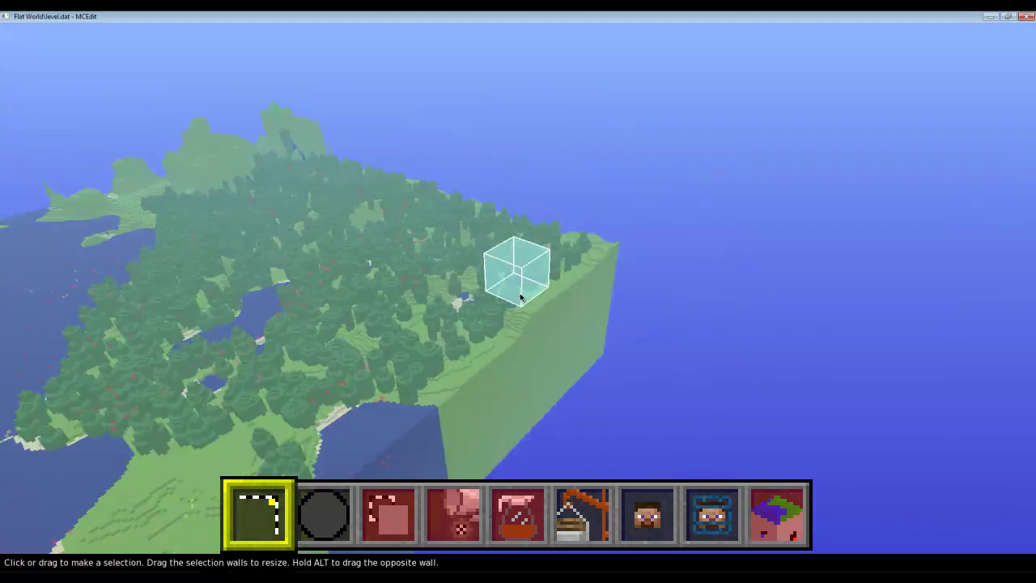
Step: Starting at the grass block on the map's corner, select the whole map area as a box of 304W x 304L x 18H
key(j)
key(l)
key(w)
key(w)
key(k)
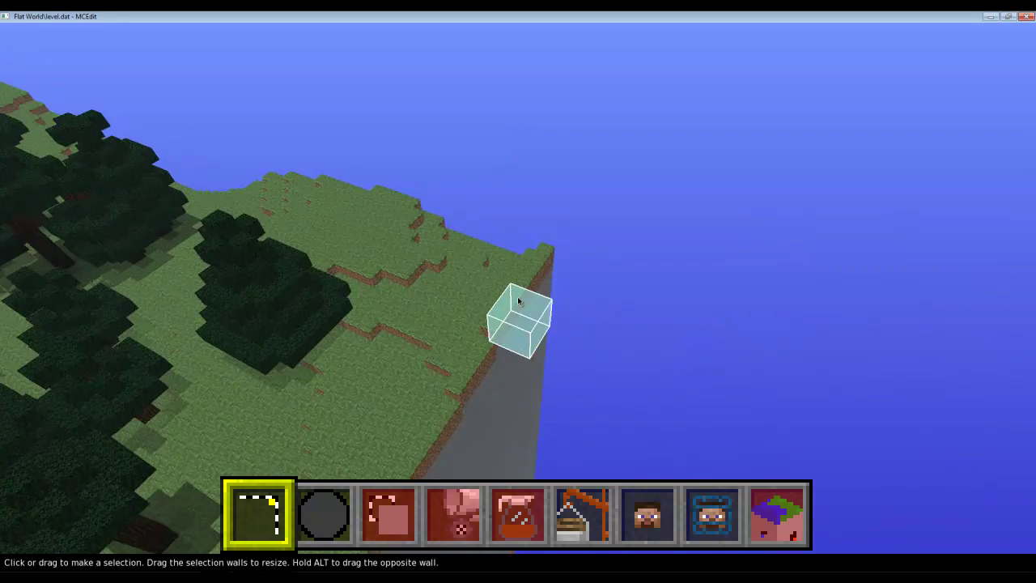
key(w)
right_click(519, 297)
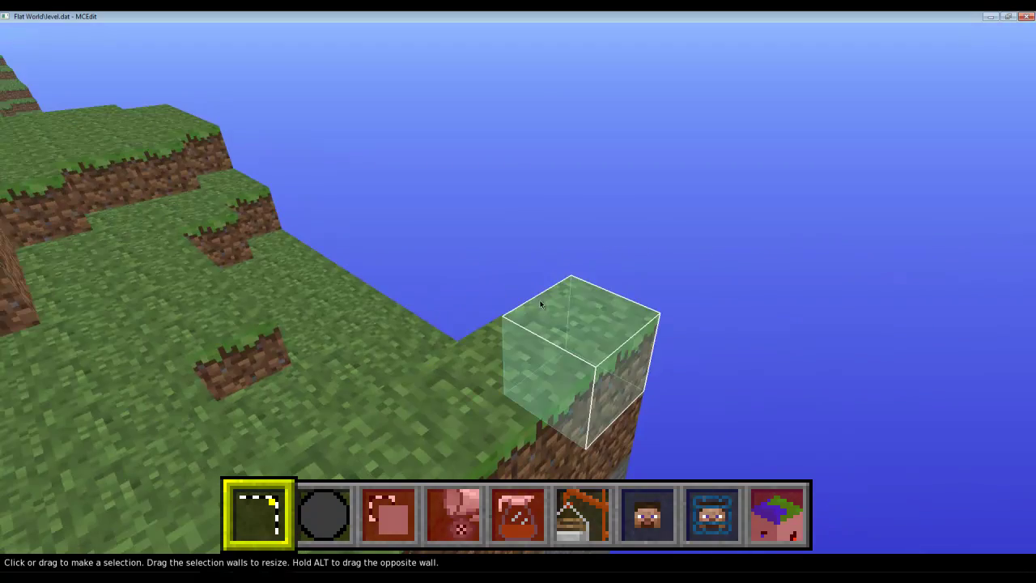
click(558, 306)
key(s)
drag(558, 304, 513, 325)
key(s)
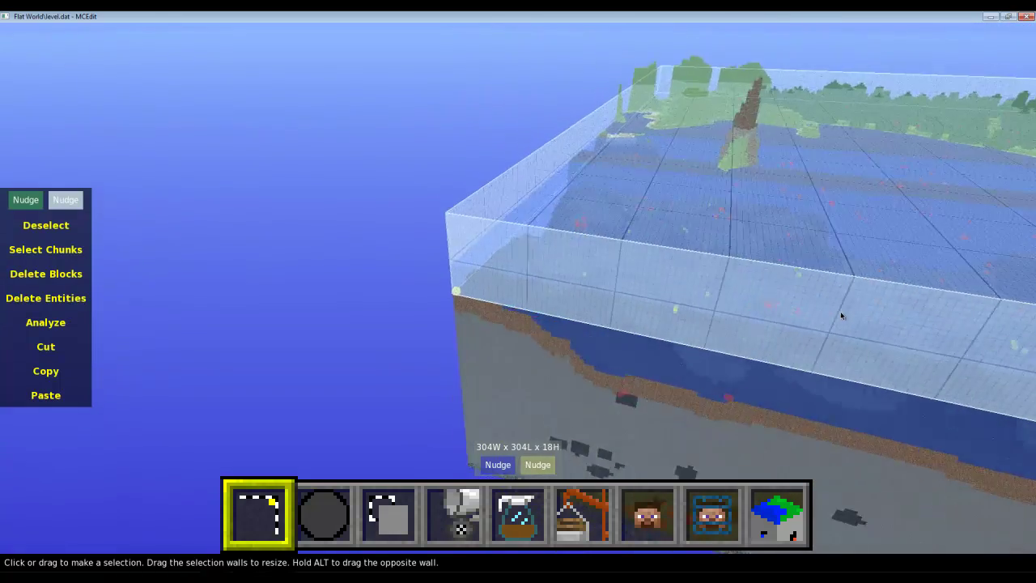
Step: Raise the upper face of the selection box to make it 33 blocks high, above the trees and hills
key(d)
key(s)
key(d)
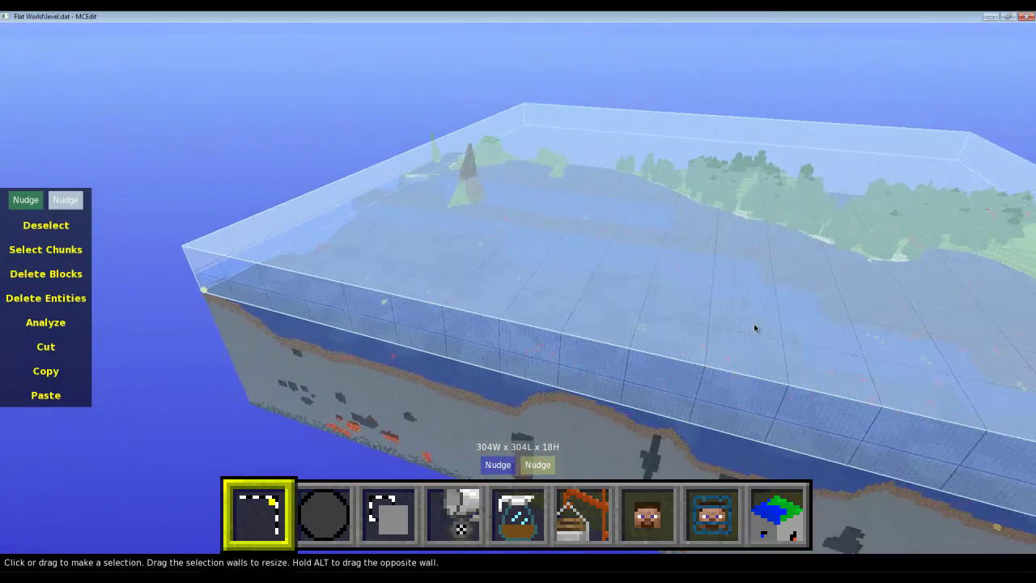
key(d)
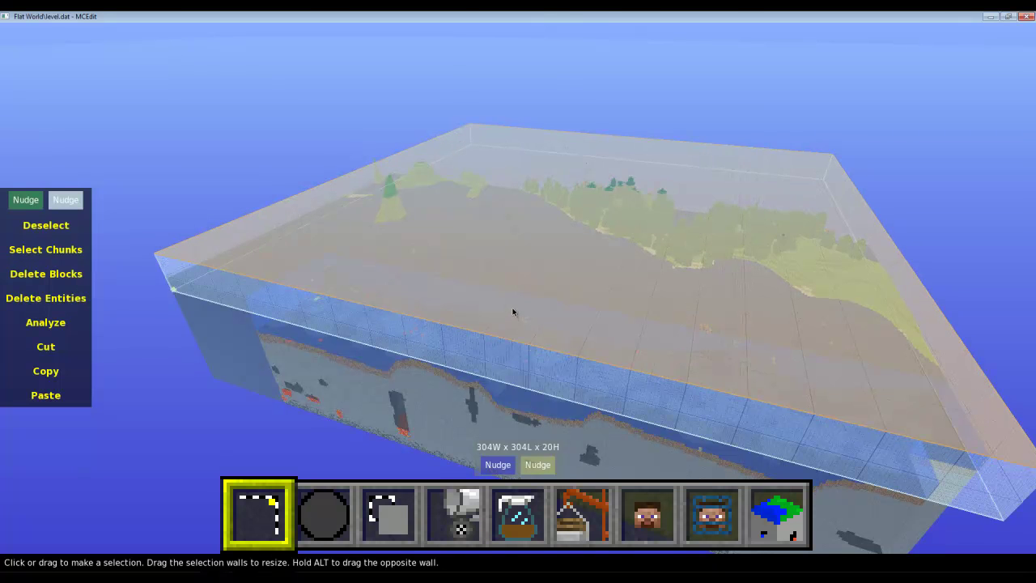
drag(514, 305, 512, 278)
key(w)
key(s)
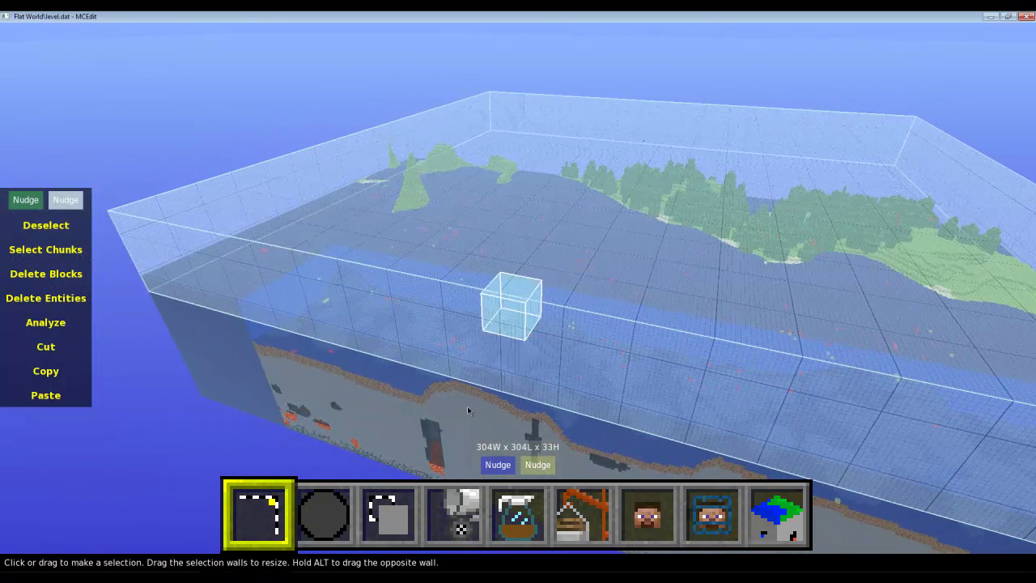
Step: Pull the lower face of the selection box down below the bedrock to make it 89 blocks high
right_drag(467, 409, 518, 301)
key(w)
drag(533, 178, 512, 377)
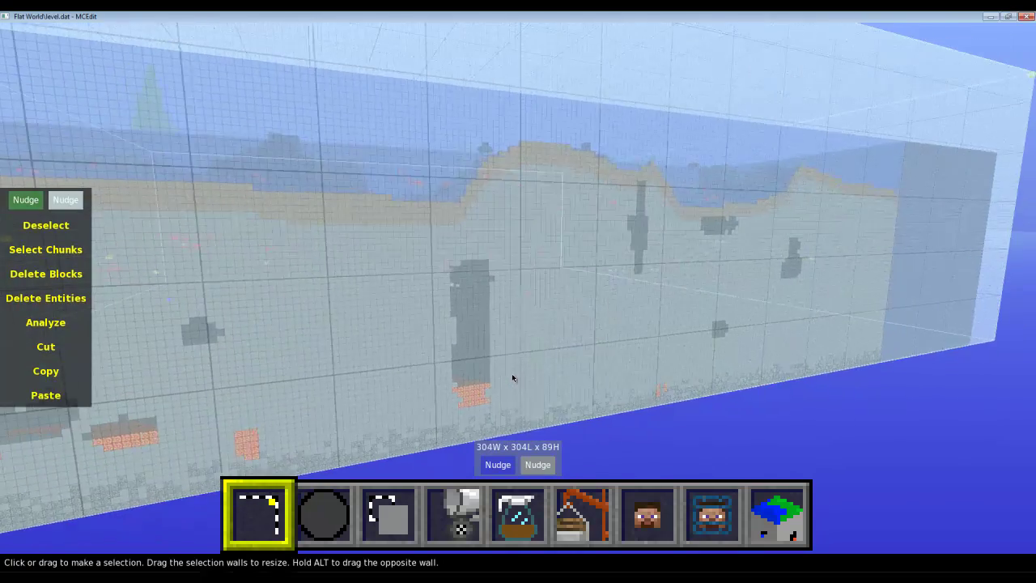
key(s)
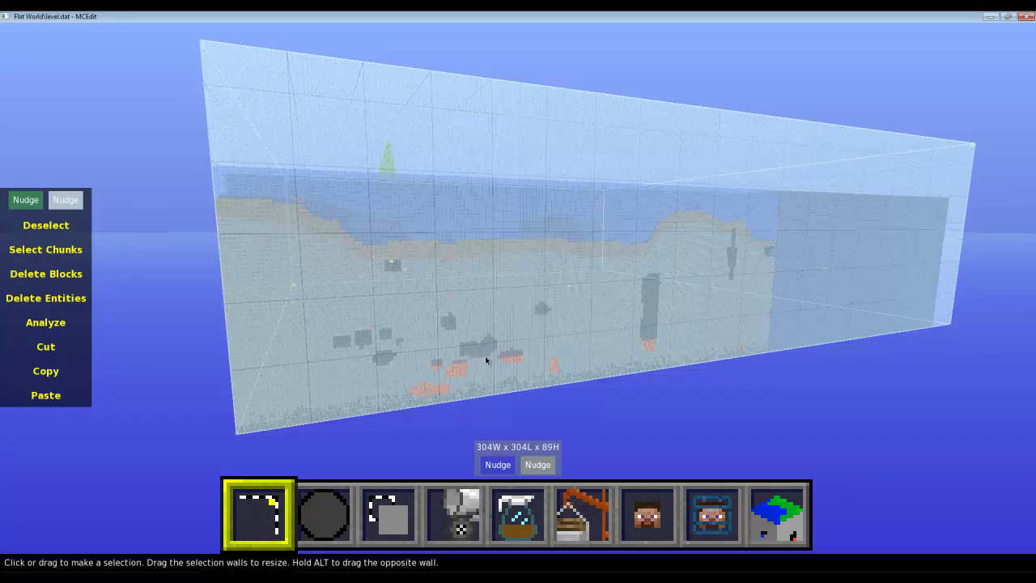
Step: Check that the selection box encloses the terrain on all sides and delete all the blocks inside it
key(d)
right_click(490, 360)
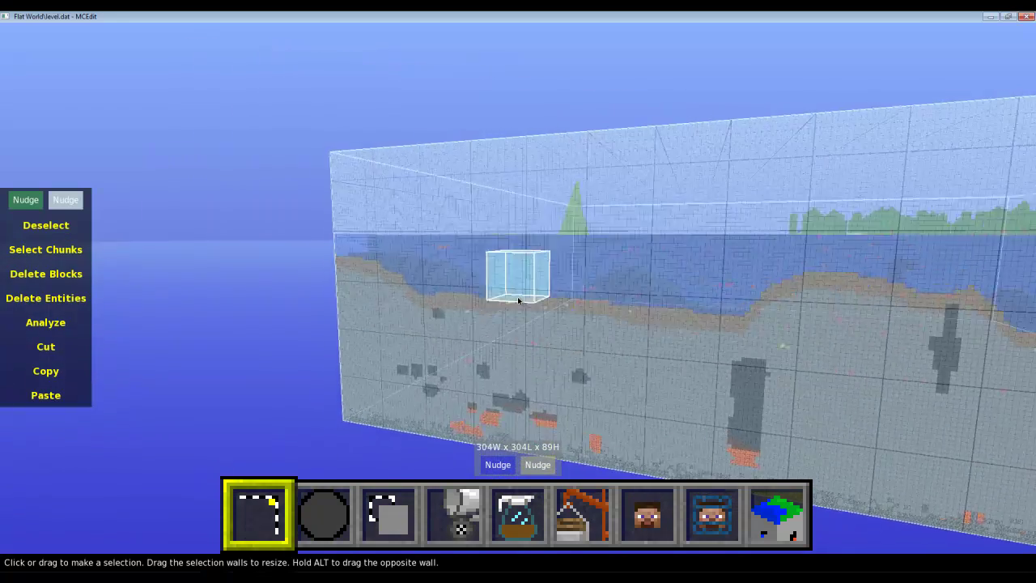
key(d)
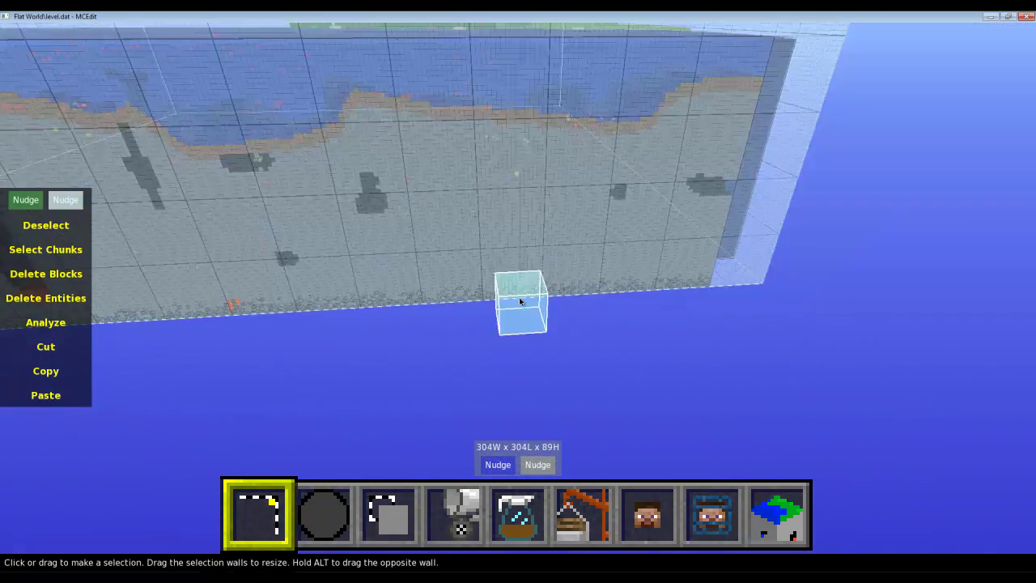
key(d)
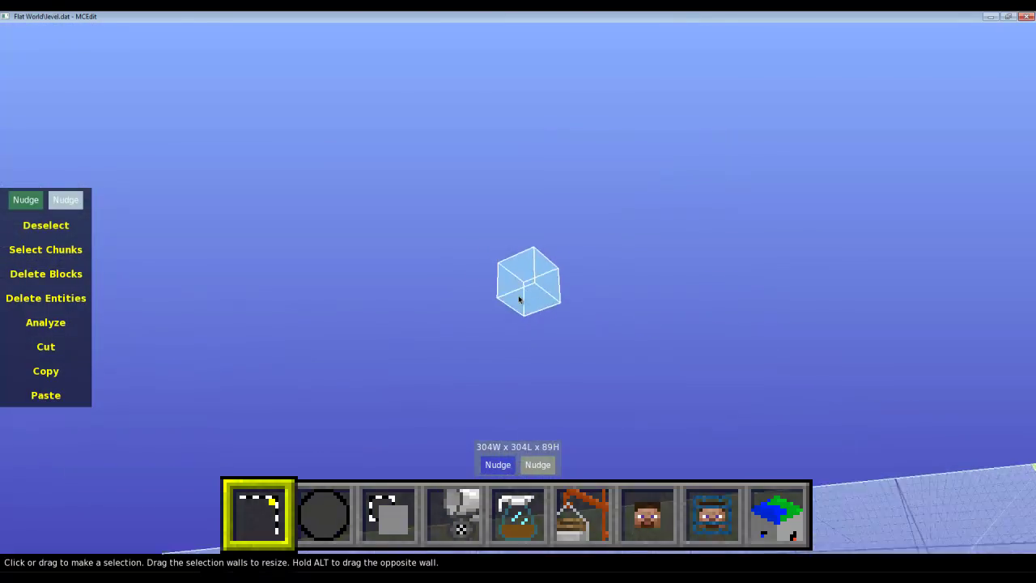
key(d)
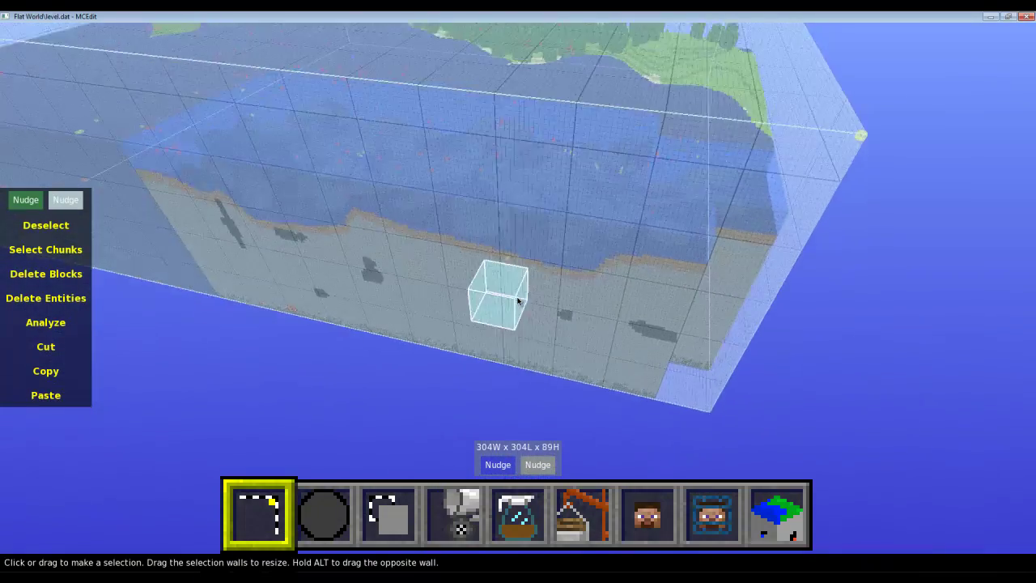
key(s)
right_click(519, 299)
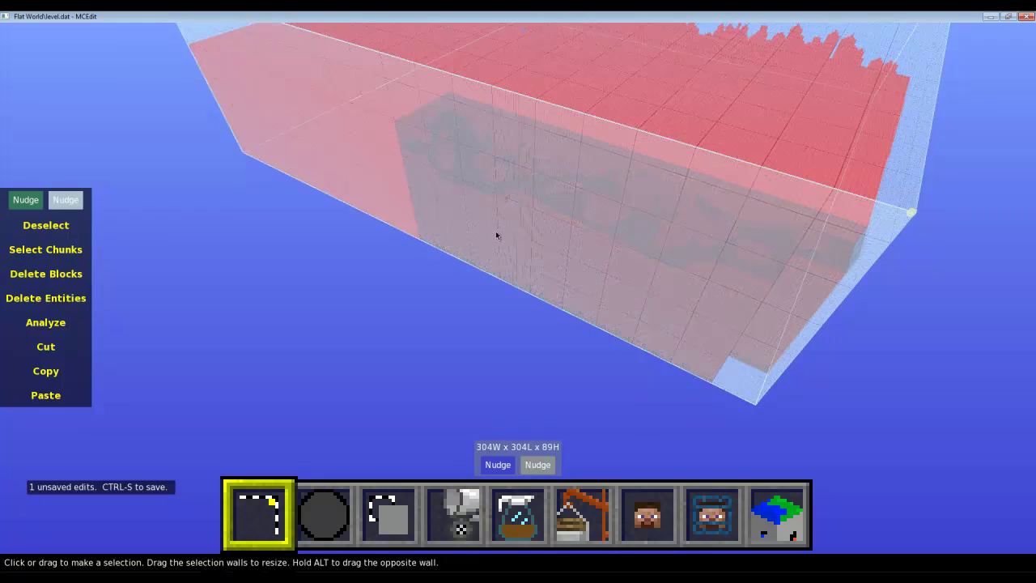
right_click(518, 225)
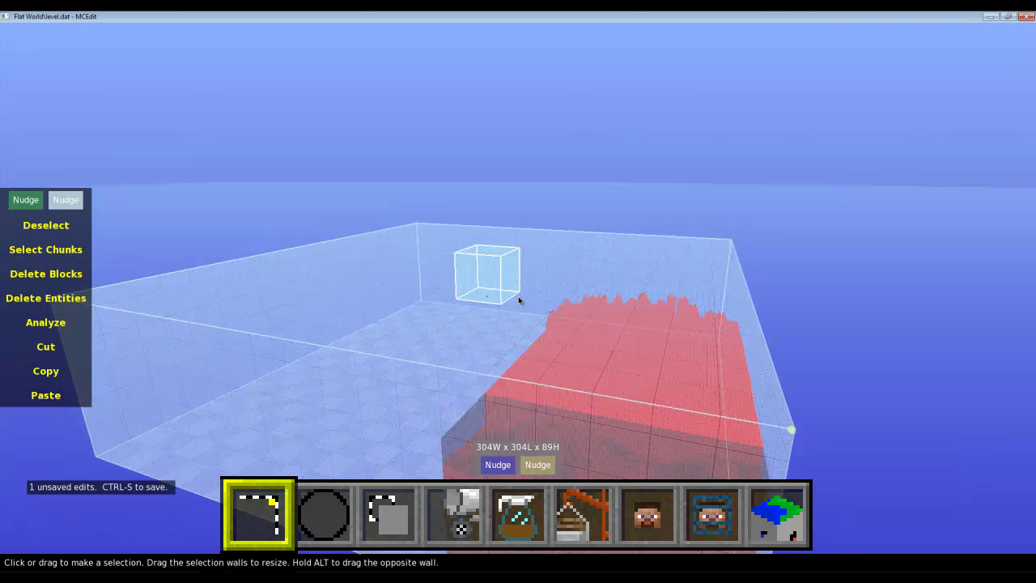
key(d)
key(d)
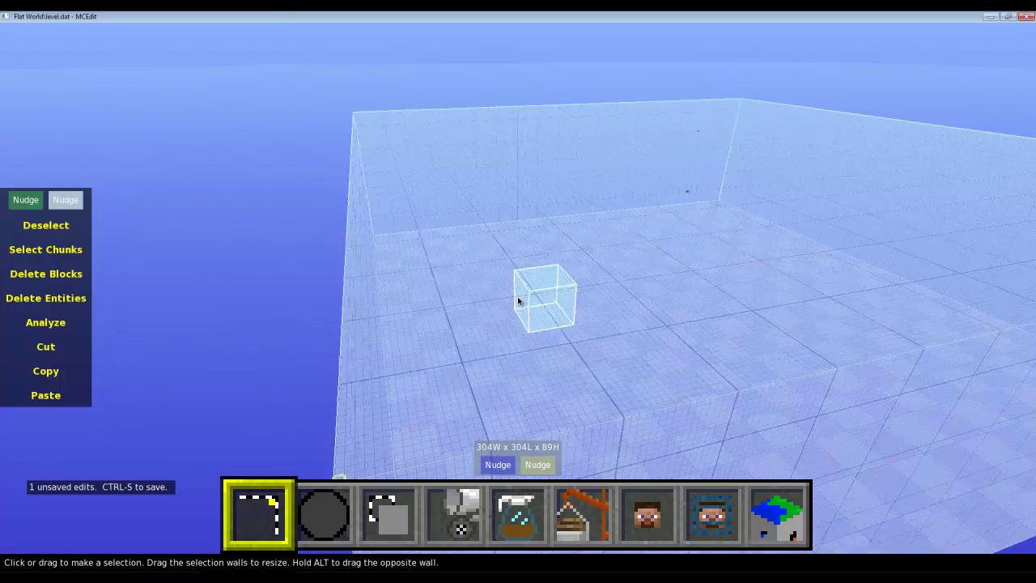
key(d)
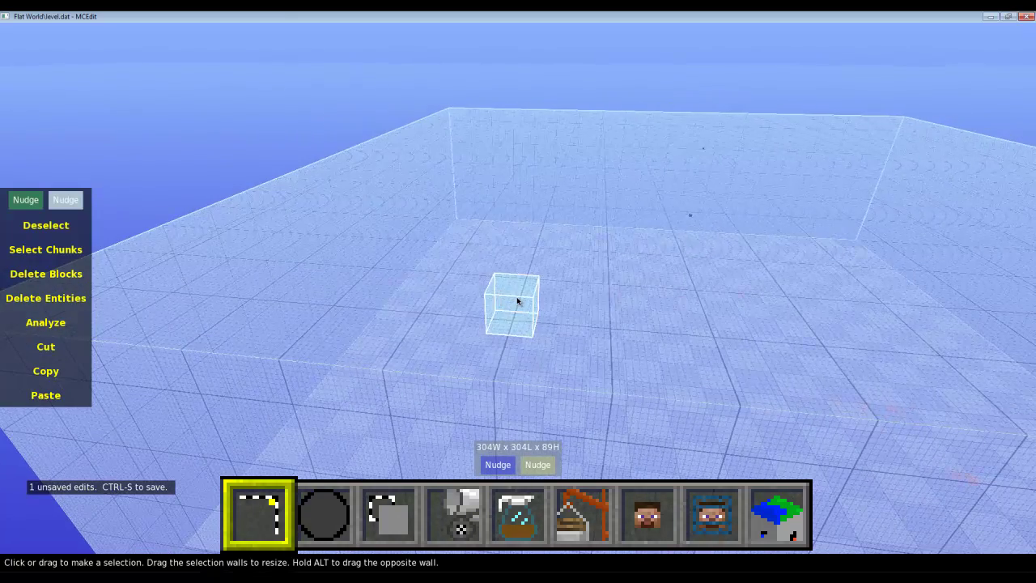
right_click(518, 300)
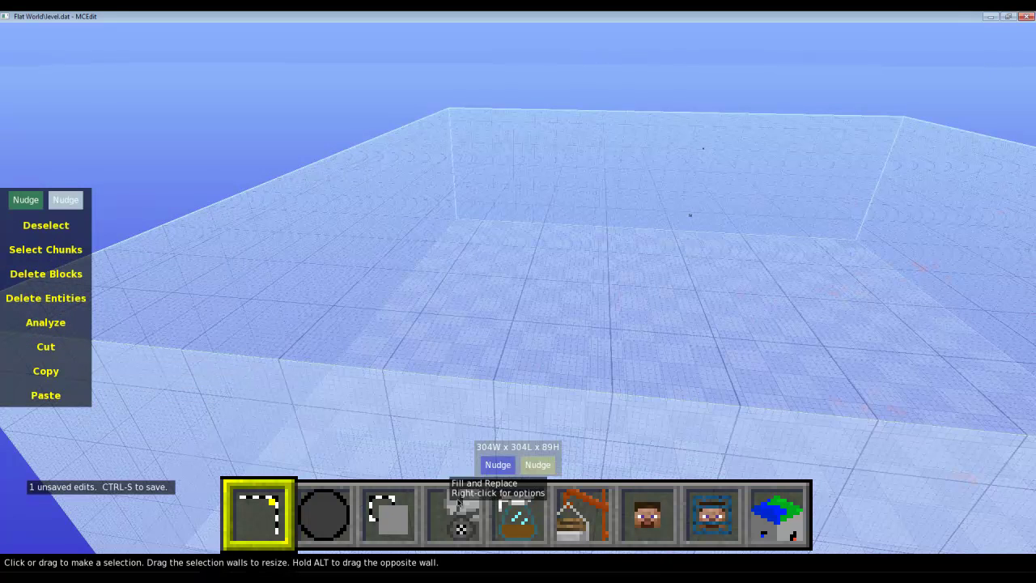
Step: Start Fill and Replace on the emptied selection and choose Sandstone (24:0) as the fill block
click(452, 518)
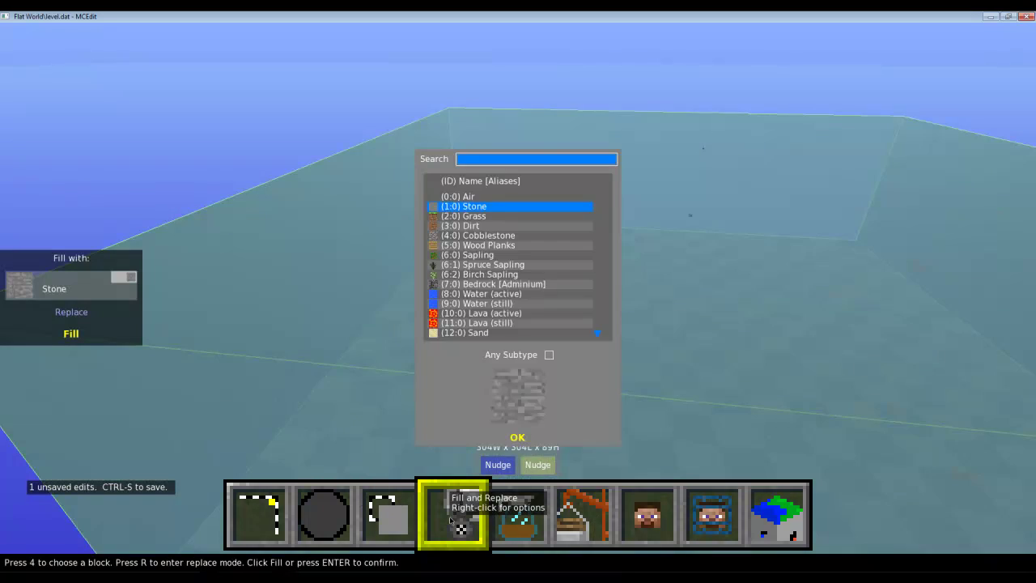
click(480, 216)
click(479, 227)
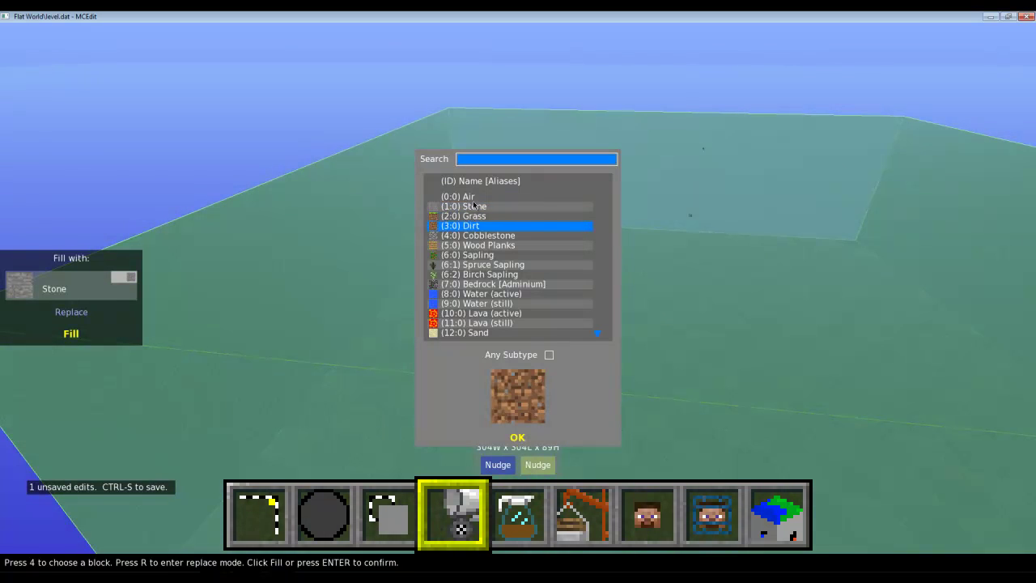
click(465, 255)
click(466, 264)
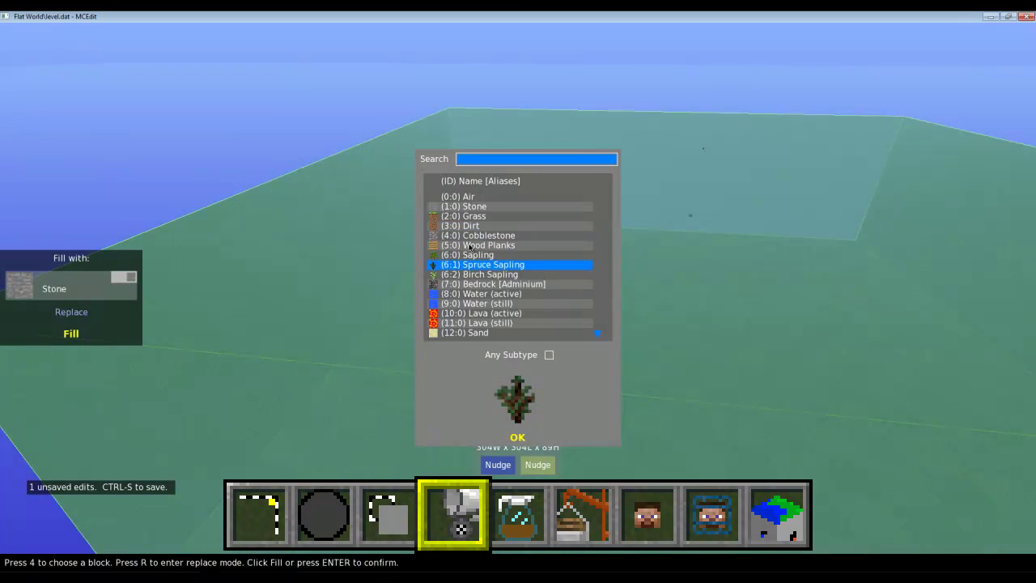
scroll(573, 286, down, 3)
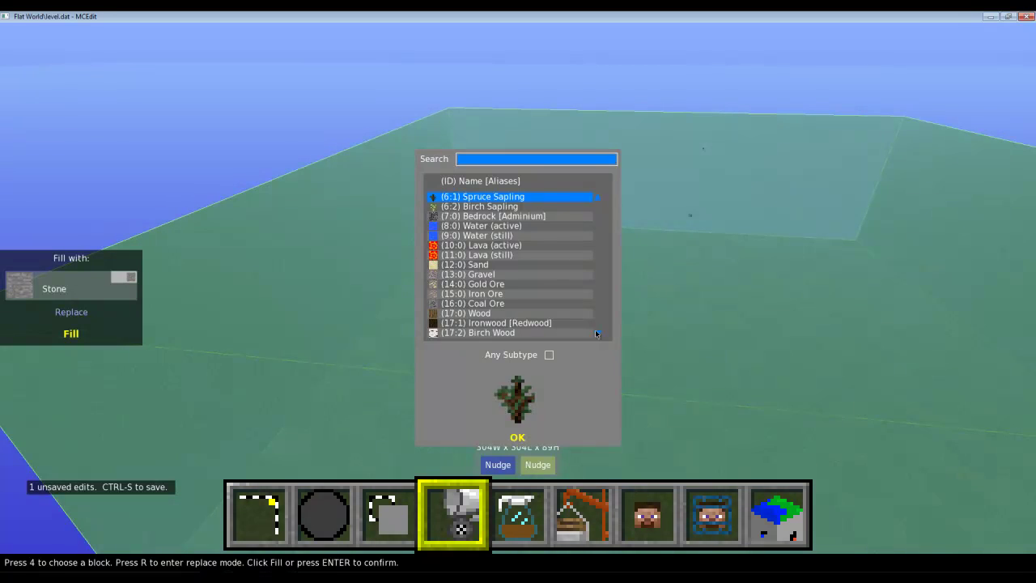
scroll(597, 330, down, 5)
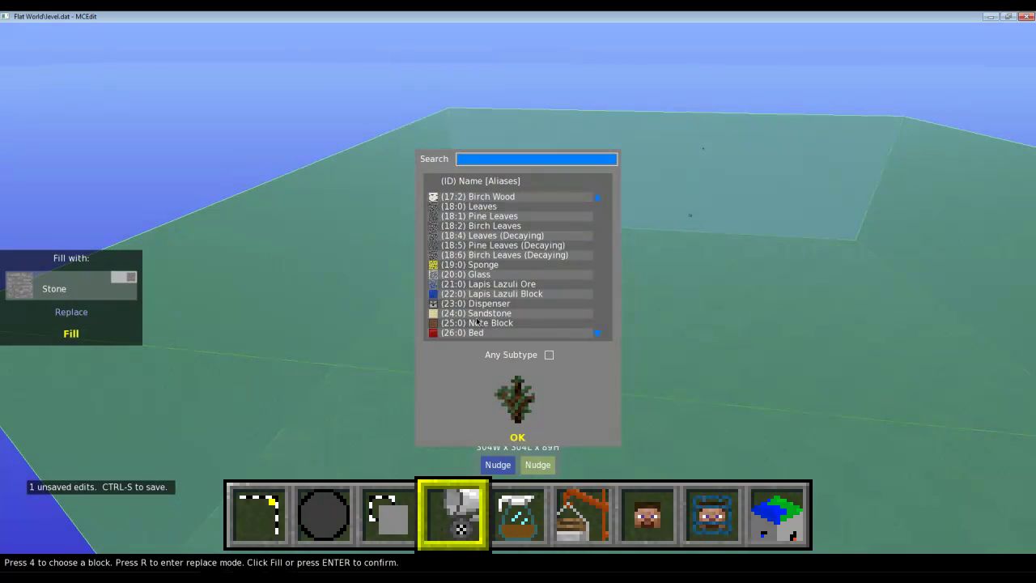
scroll(598, 333, down, 5)
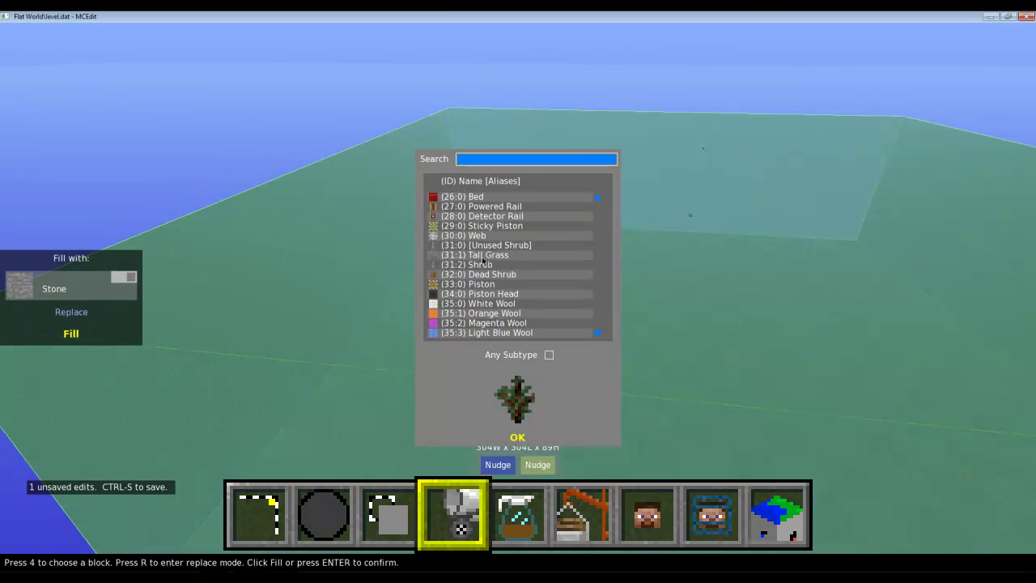
scroll(598, 335, down, 2)
click(597, 333)
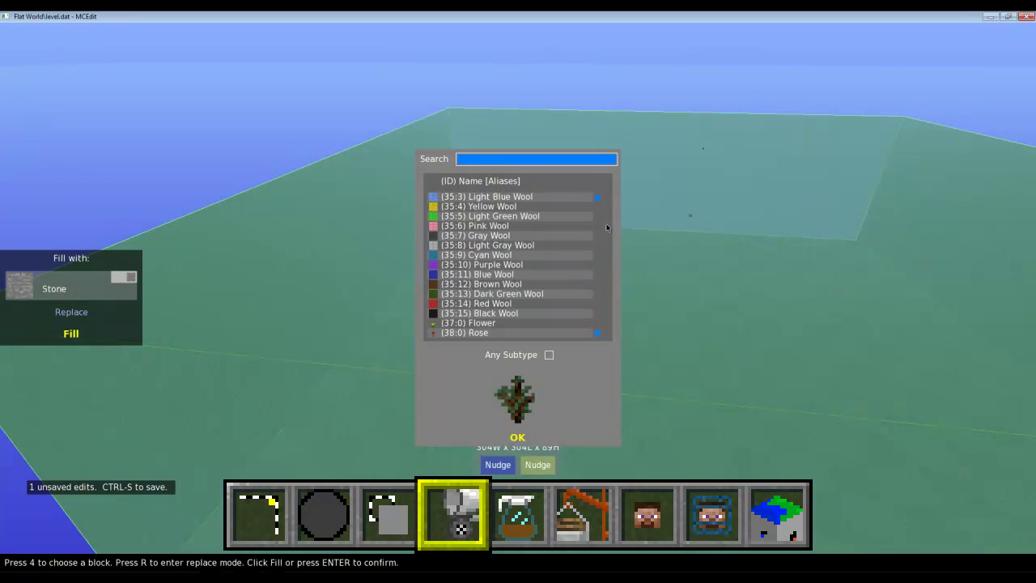
scroll(597, 196, up, 8)
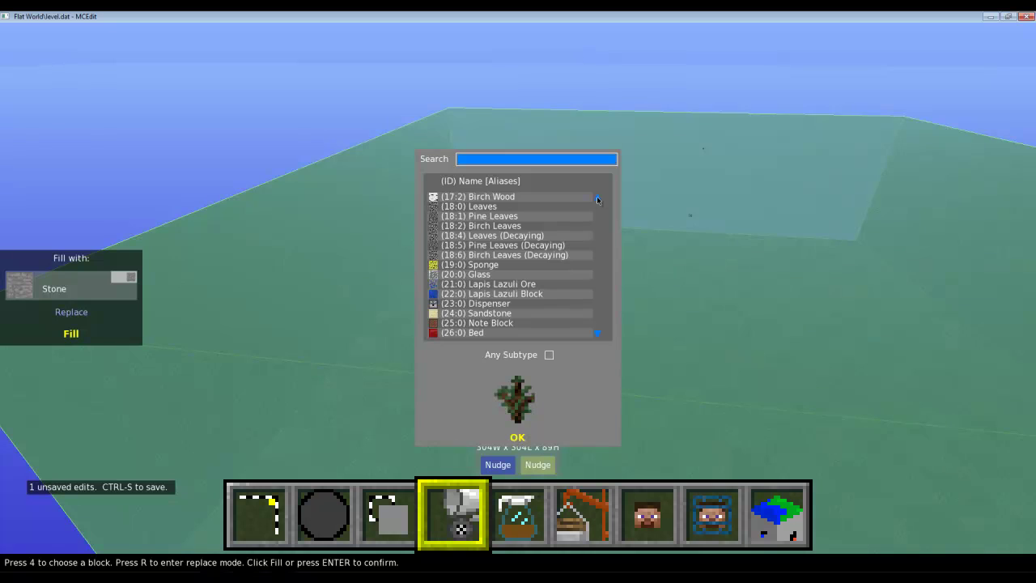
click(599, 334)
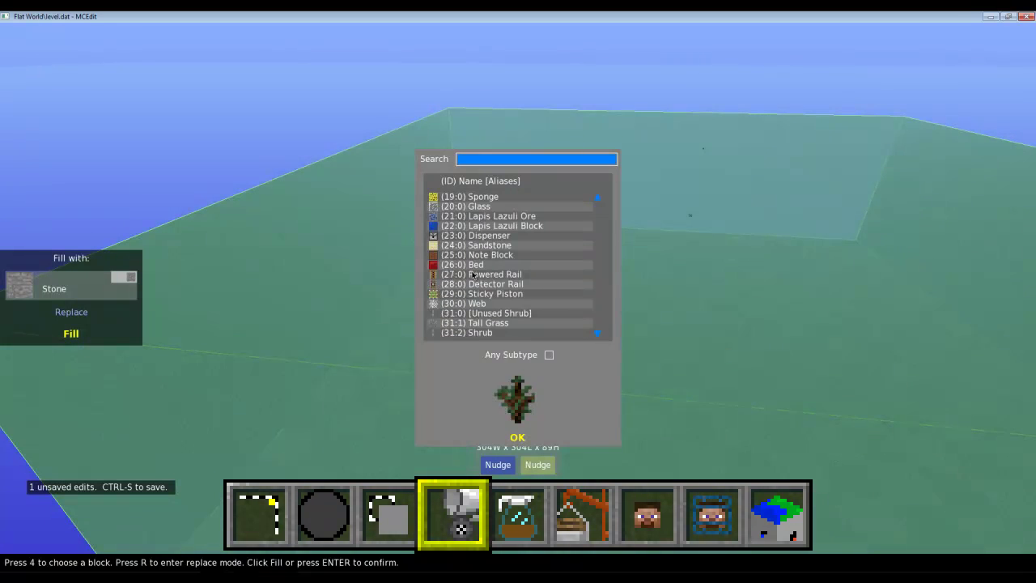
click(460, 244)
click(518, 437)
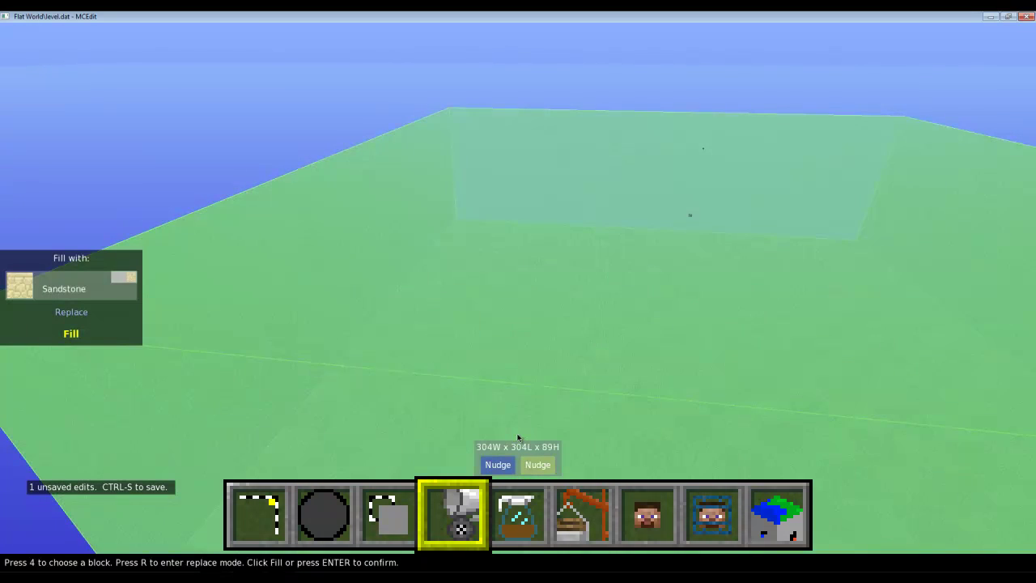
Step: Fill the entire 304W x 304L x 89H selection with Sandstone
key(s)
key(d)
key(w)
key(w)
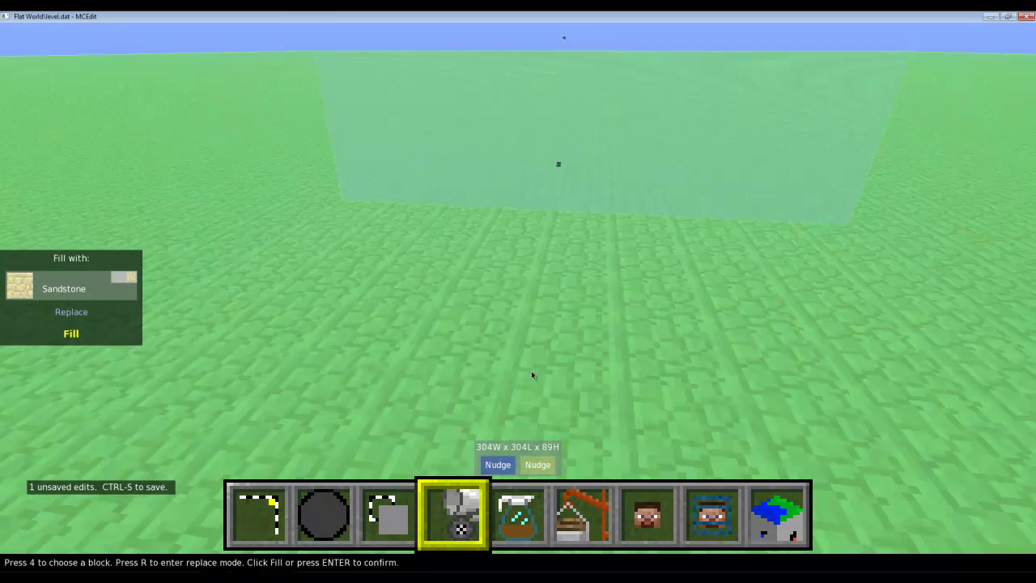
right_drag(456, 342, 101, 290)
key(s)
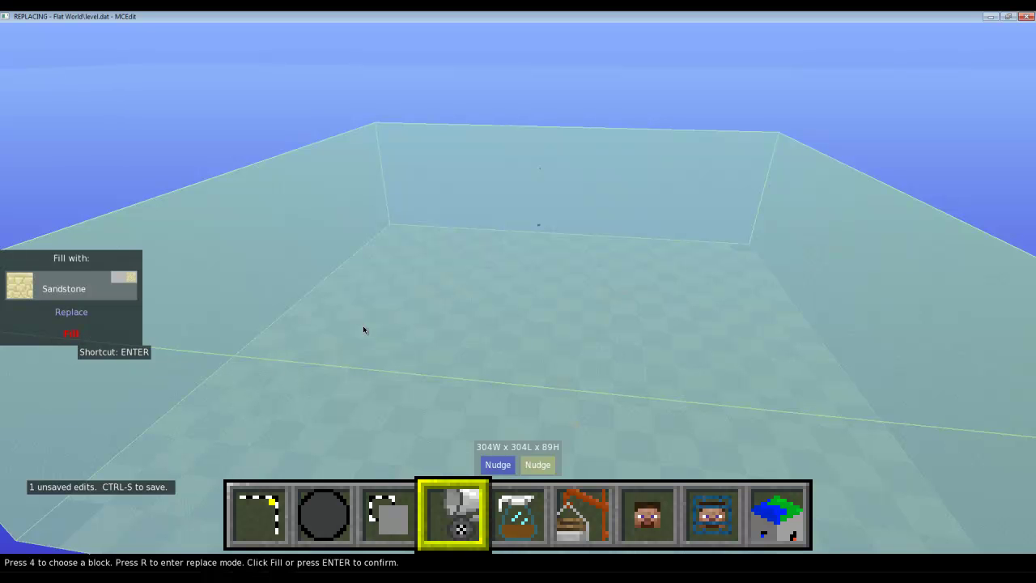
key(Return)
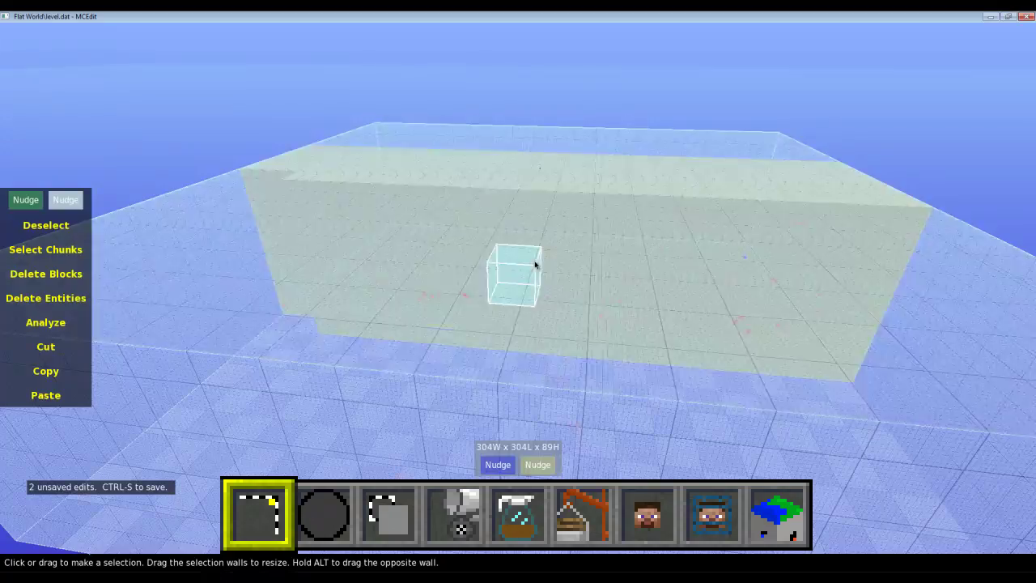
Step: Examine the surface and edges of the sandstone fill for gaps and for terrain left above the selection
right_drag(534, 264, 519, 301)
key(d)
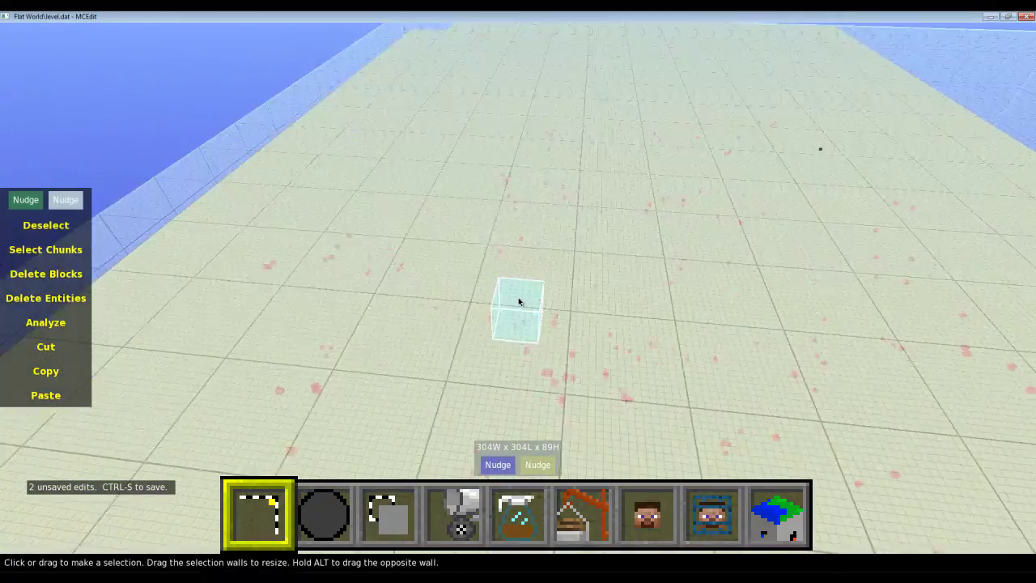
key(w)
key(w)
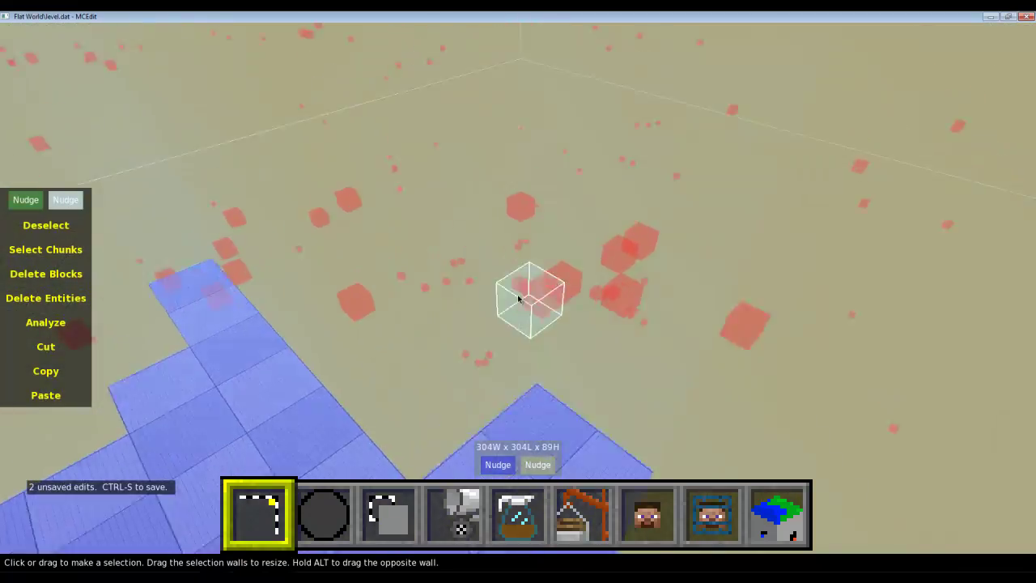
key(s)
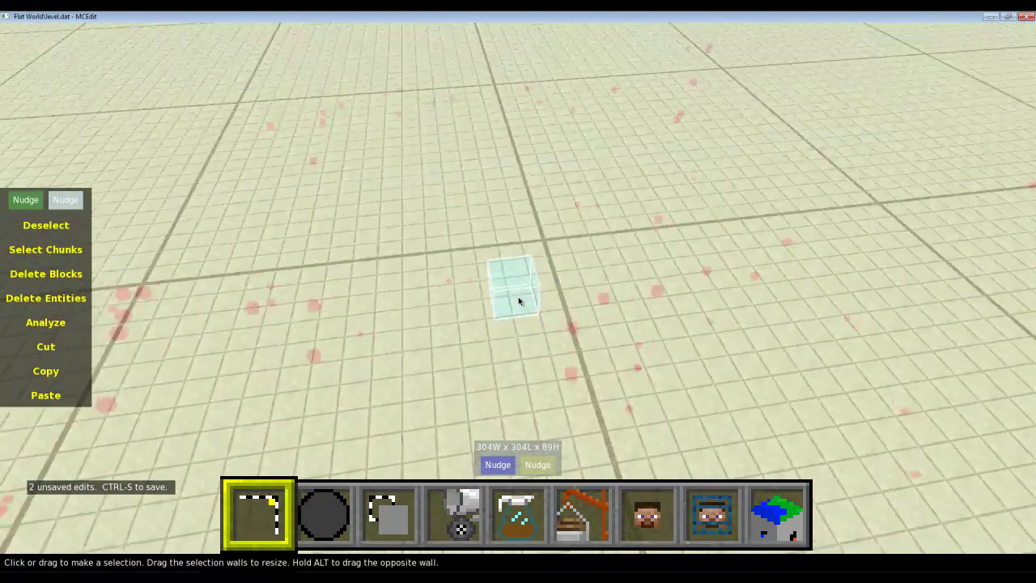
key(s)
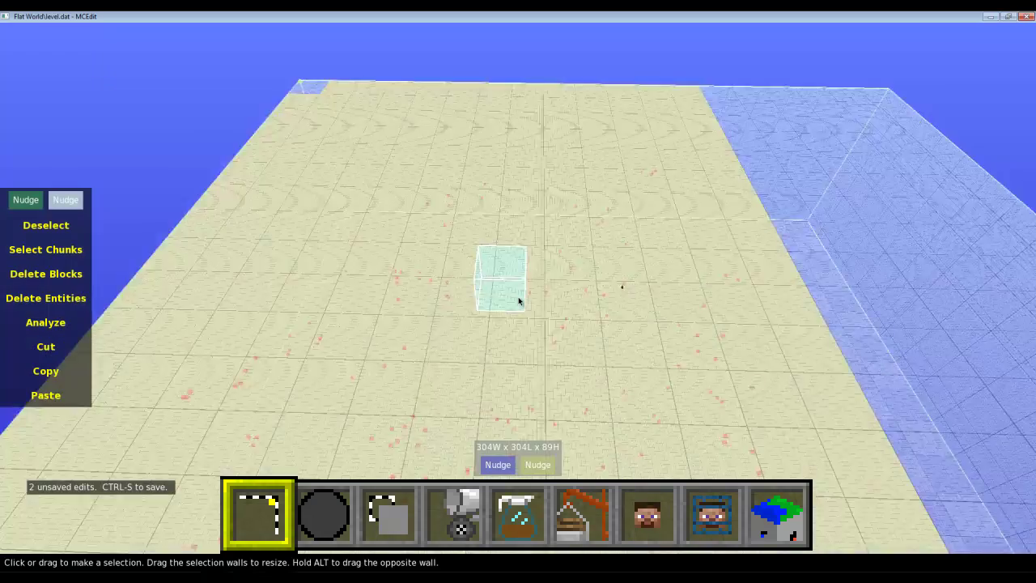
key(w)
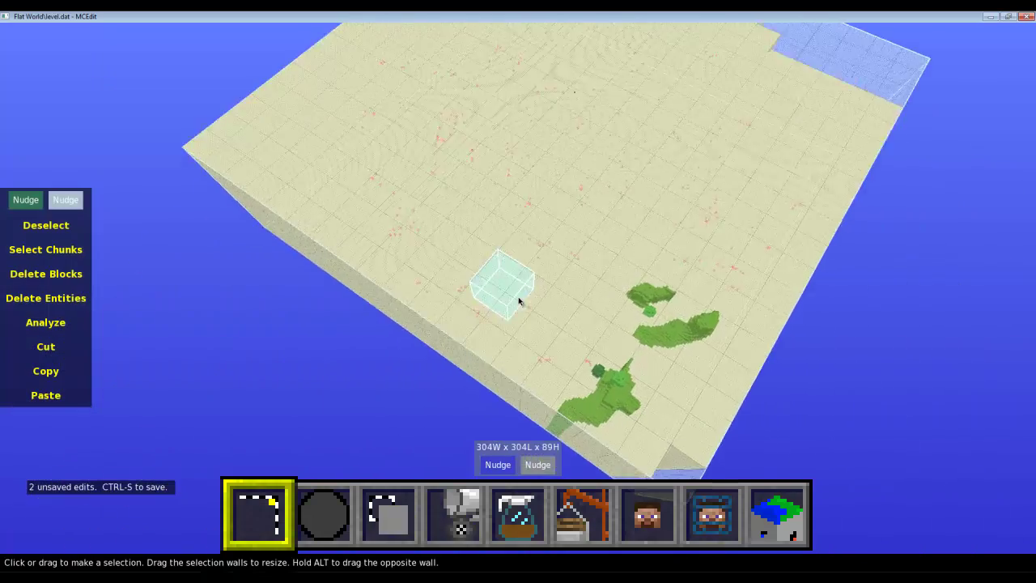
key(w)
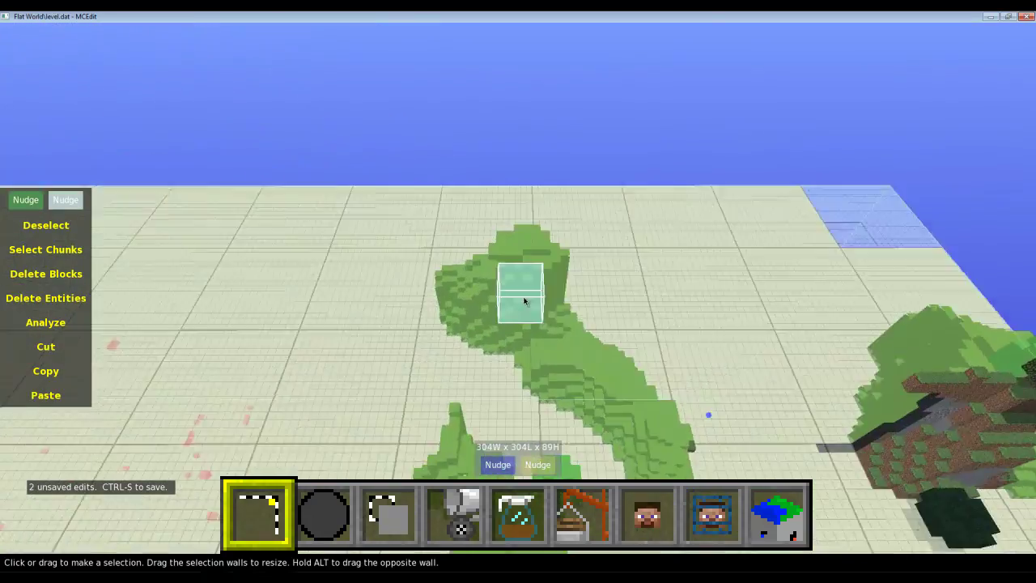
key(w)
key(d)
key(w)
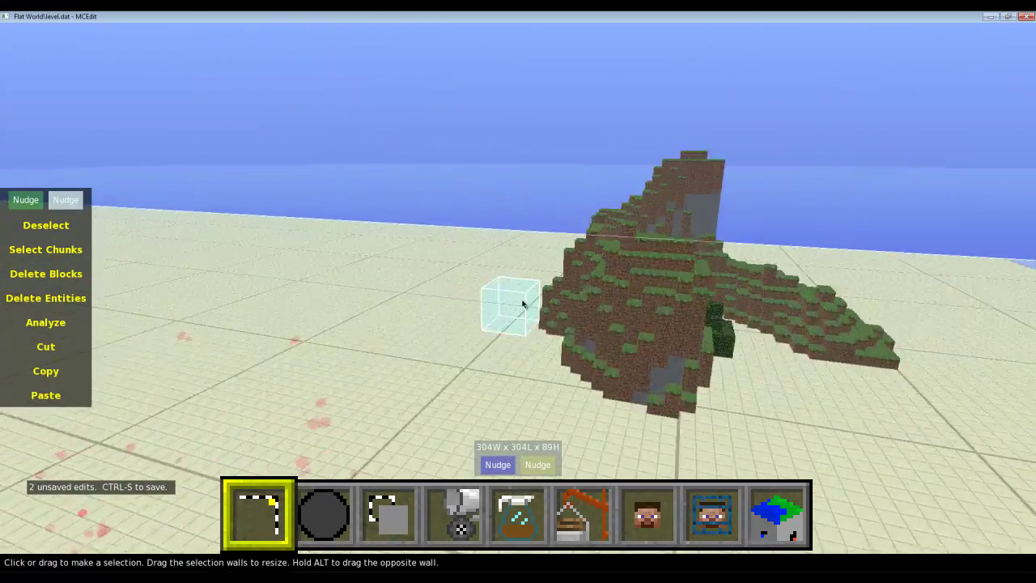
key(s)
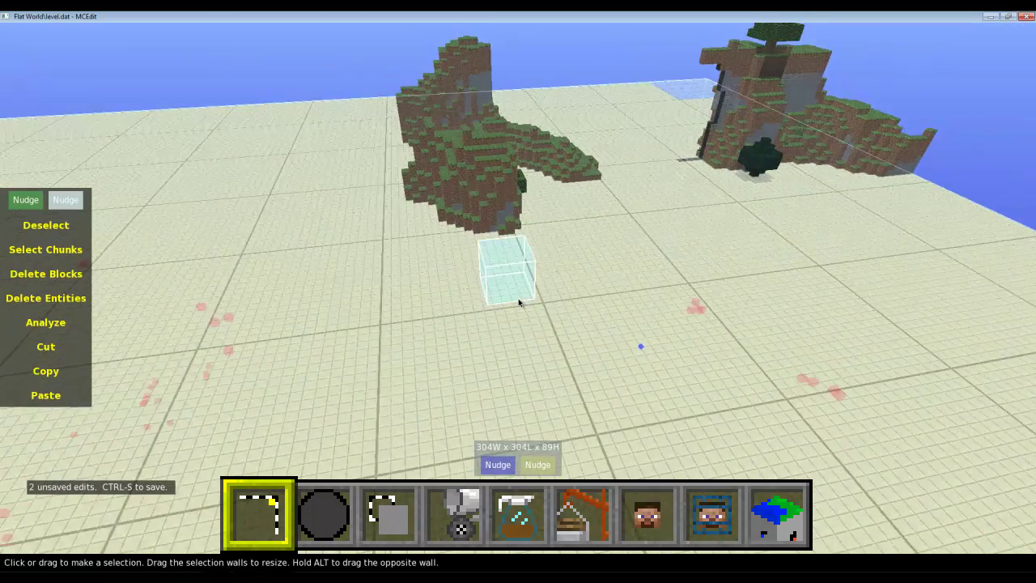
Step: Raise the upper face of the selection box above the leftover hills and trees, making it 112 blocks high
key(s)
right_click(519, 299)
drag(519, 300, 519, 272)
key(s)
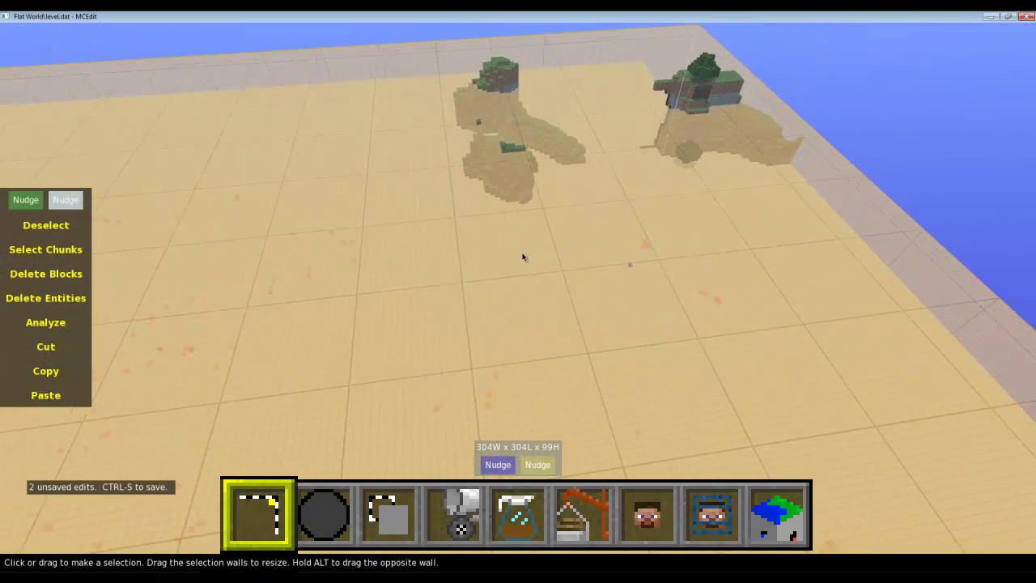
drag(529, 233, 540, 208)
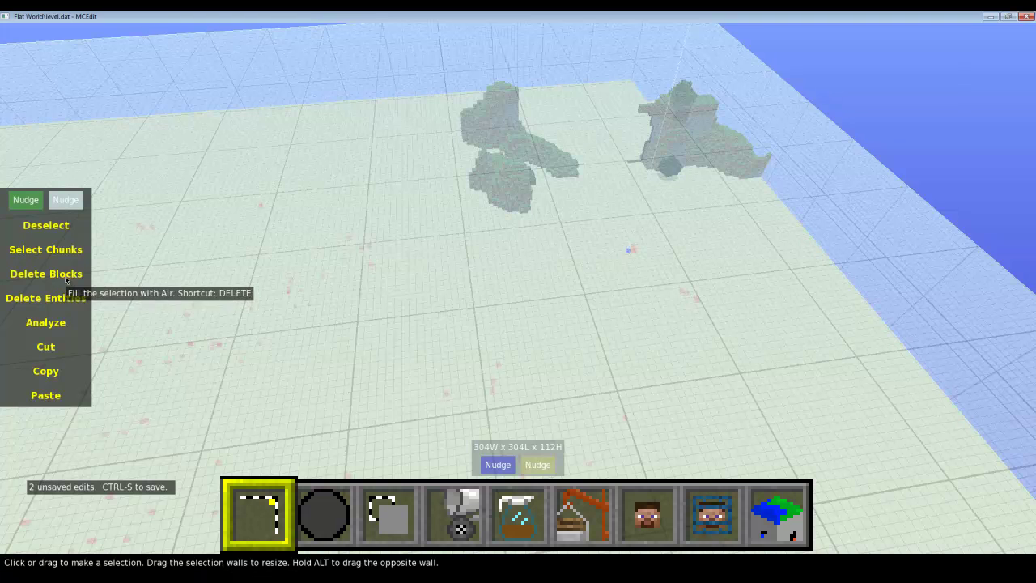
Step: Fill the enlarged 304W x 304L x 112H selection with Sandstone
click(459, 519)
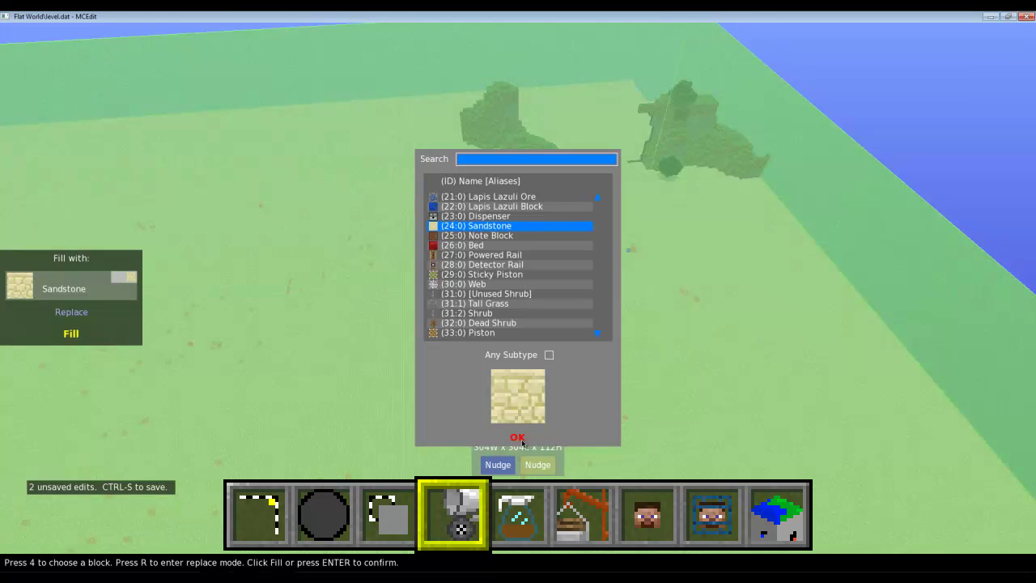
click(519, 439)
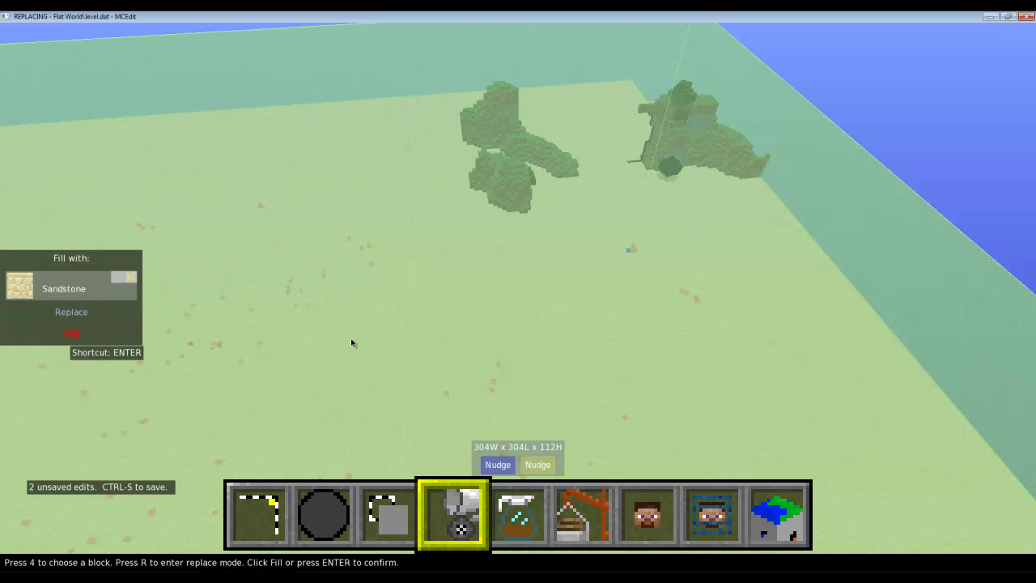
key(Return)
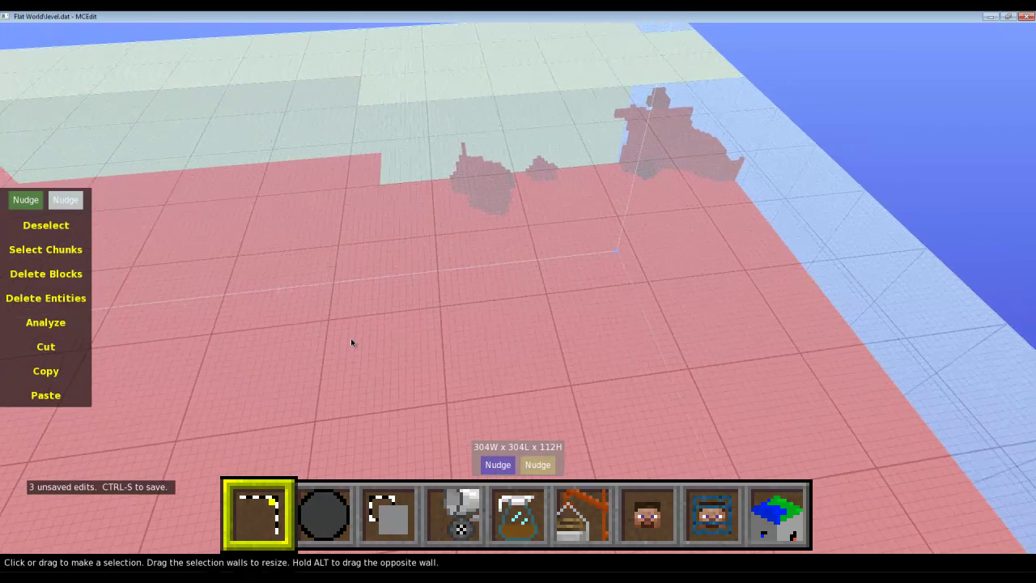
Step: Set the world spawn point on the flat sandstone surface and move the player to the same spot
key(s)
right_drag(326, 328, 518, 301)
key(w)
key(a)
key(w)
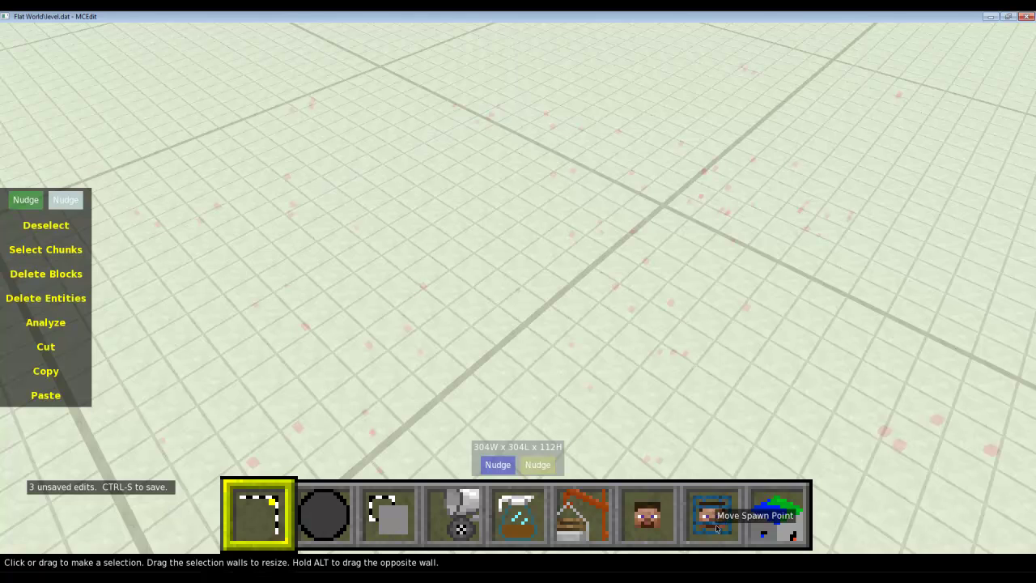
click(716, 528)
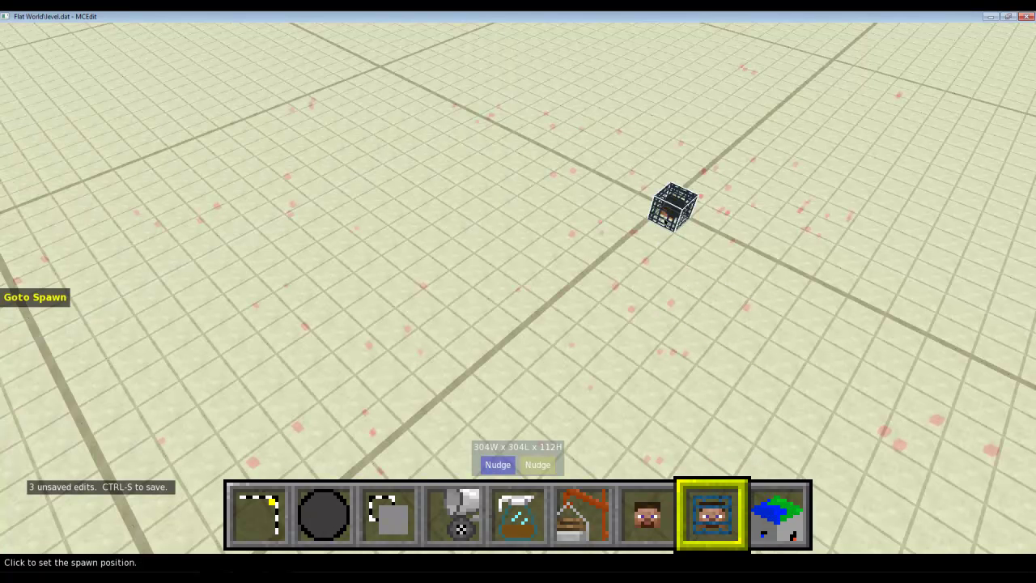
click(668, 522)
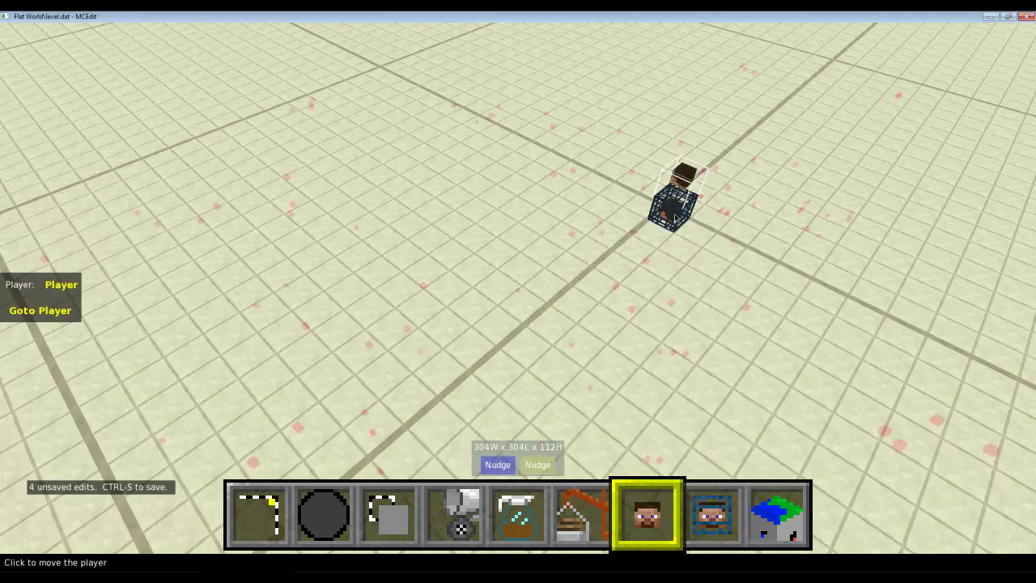
key(s)
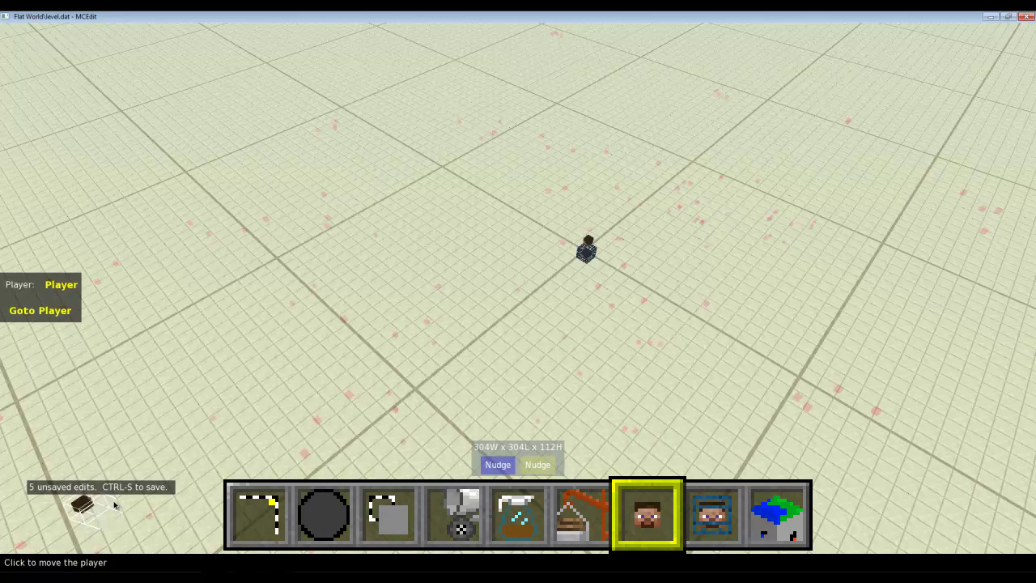
Step: Save the edited Flat World
key(Escape)
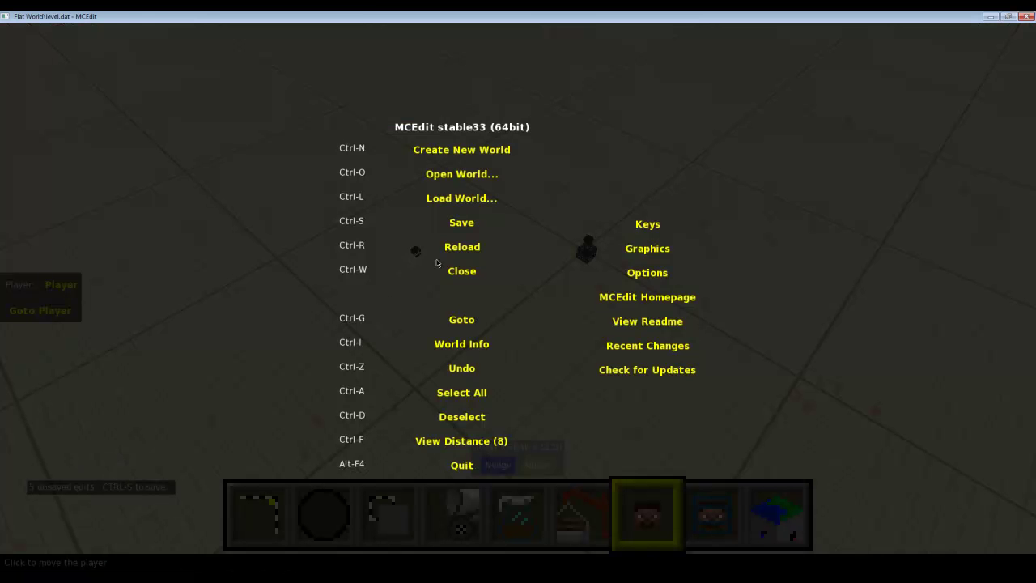
click(461, 222)
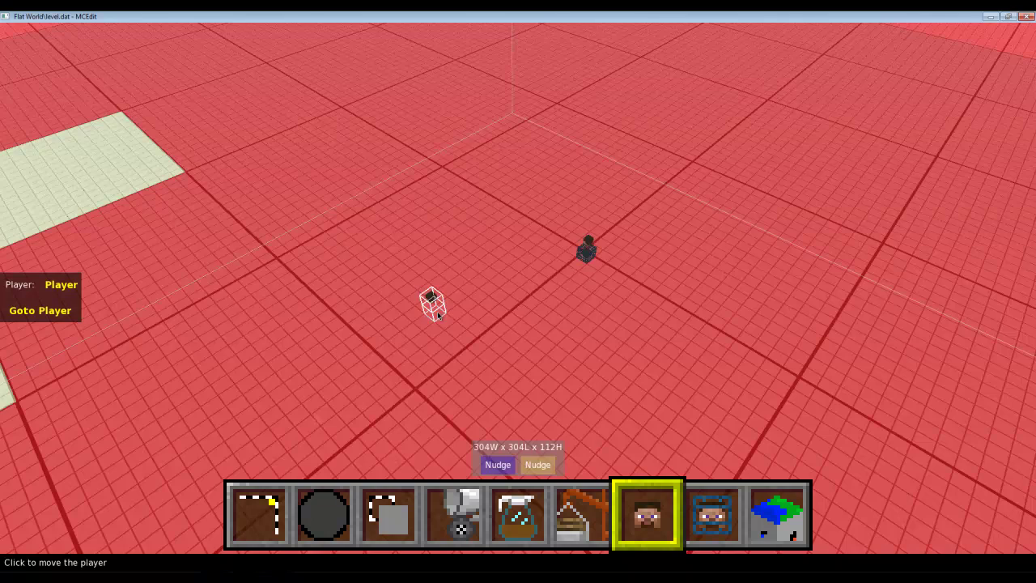
right_click(437, 311)
key(d)
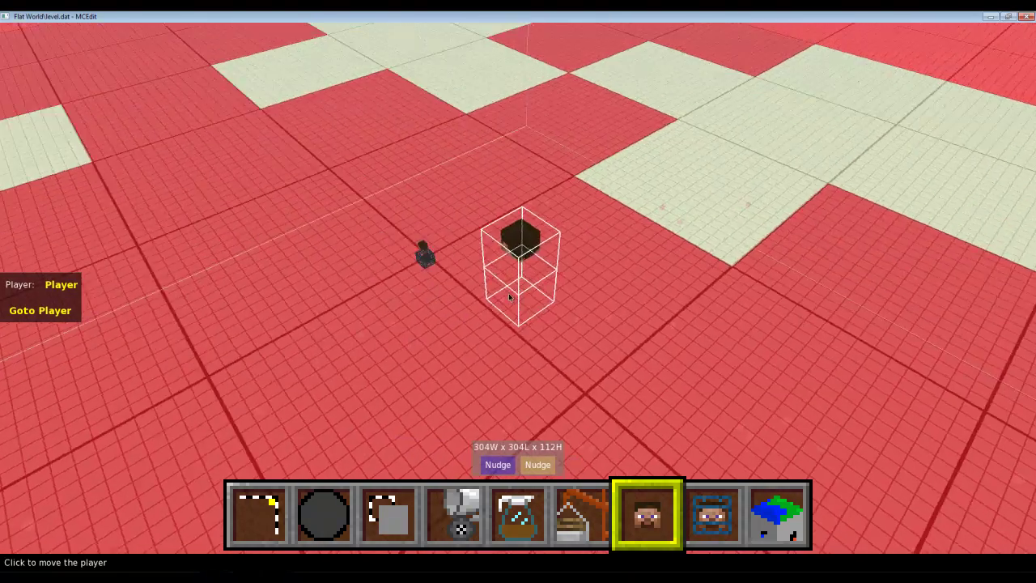
key(d)
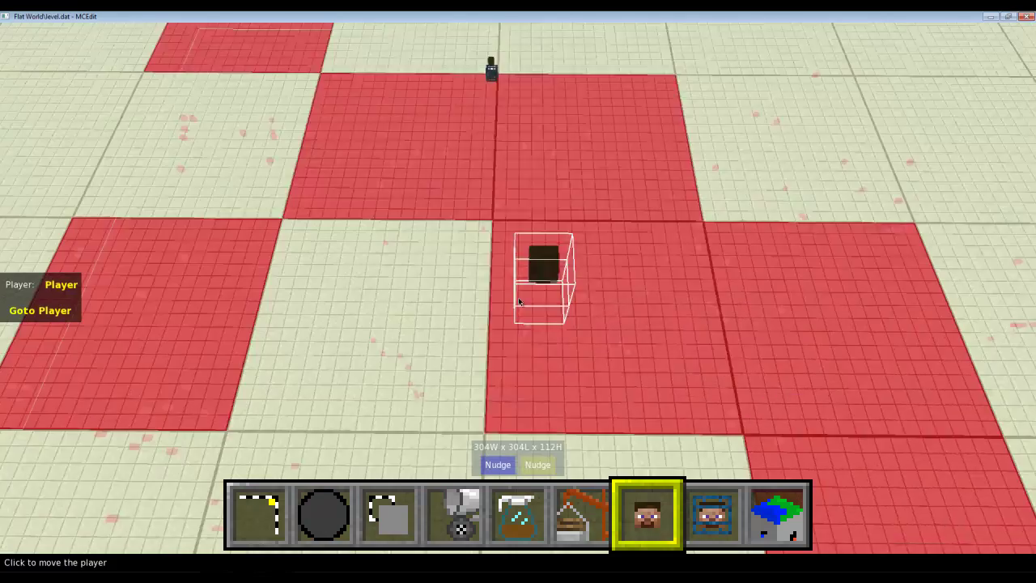
click(518, 299)
key(j)
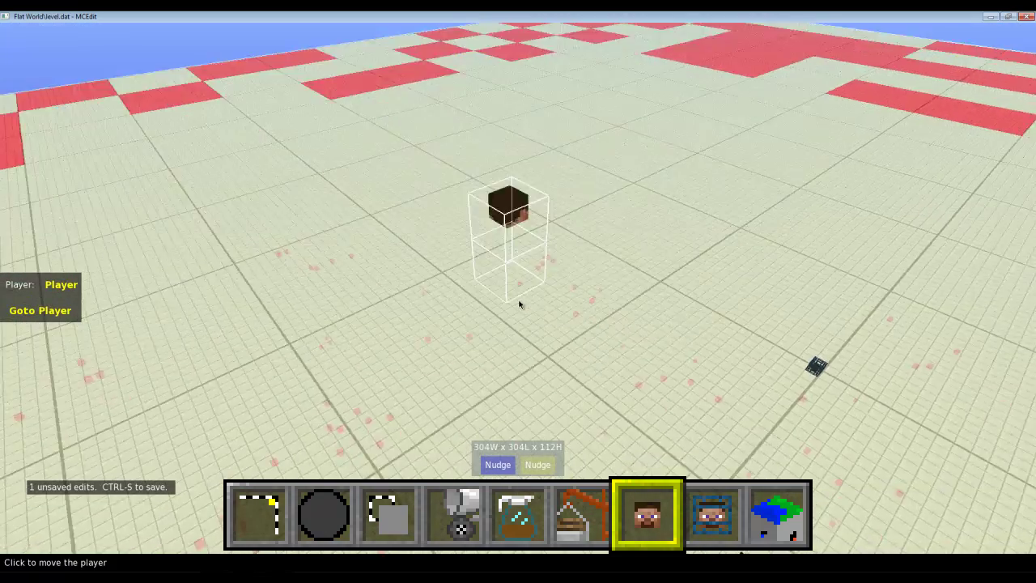
key(j)
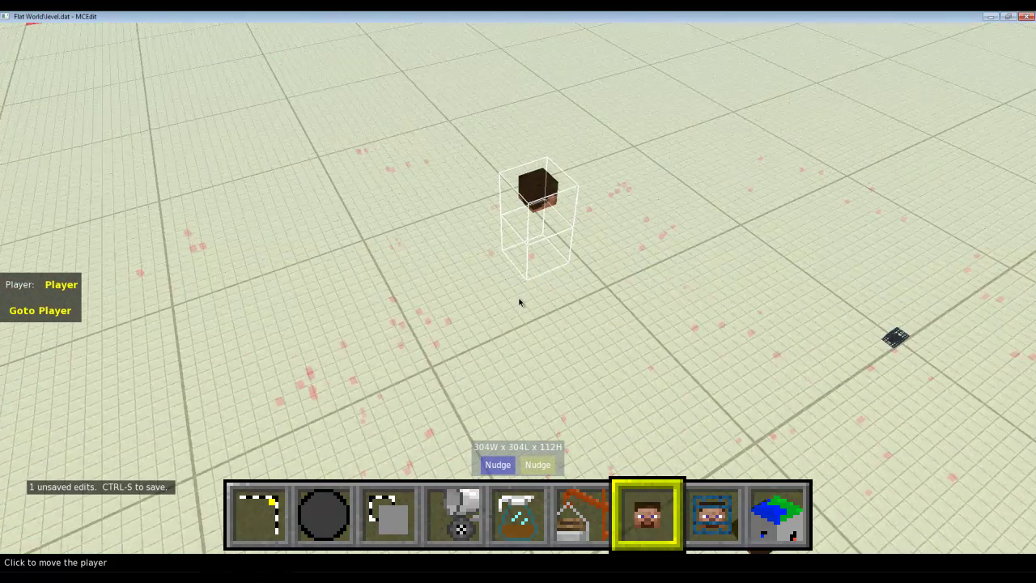
key(1)
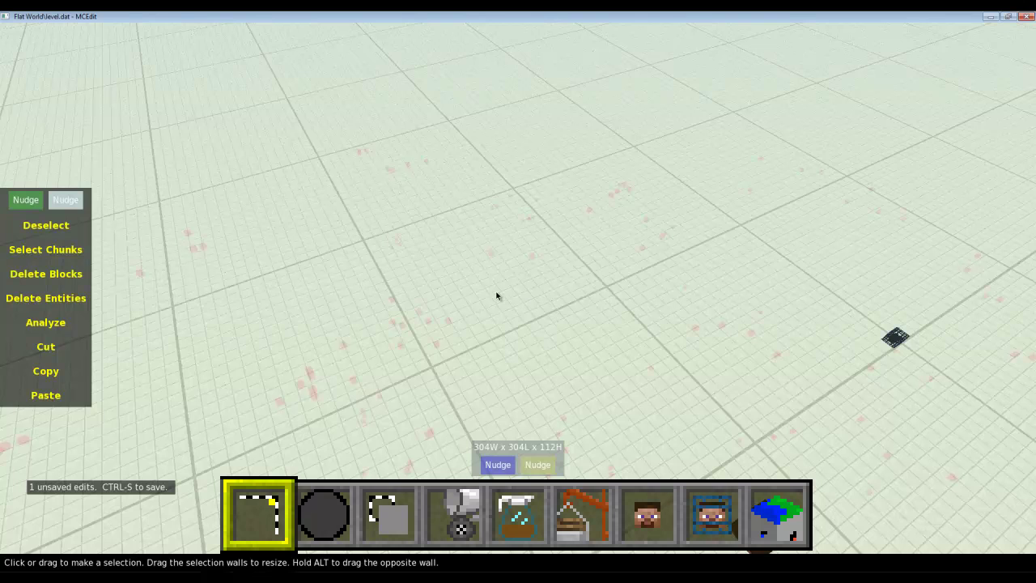
Step: Quit MCEdit without saving the remaining player-position edit
key(Escape)
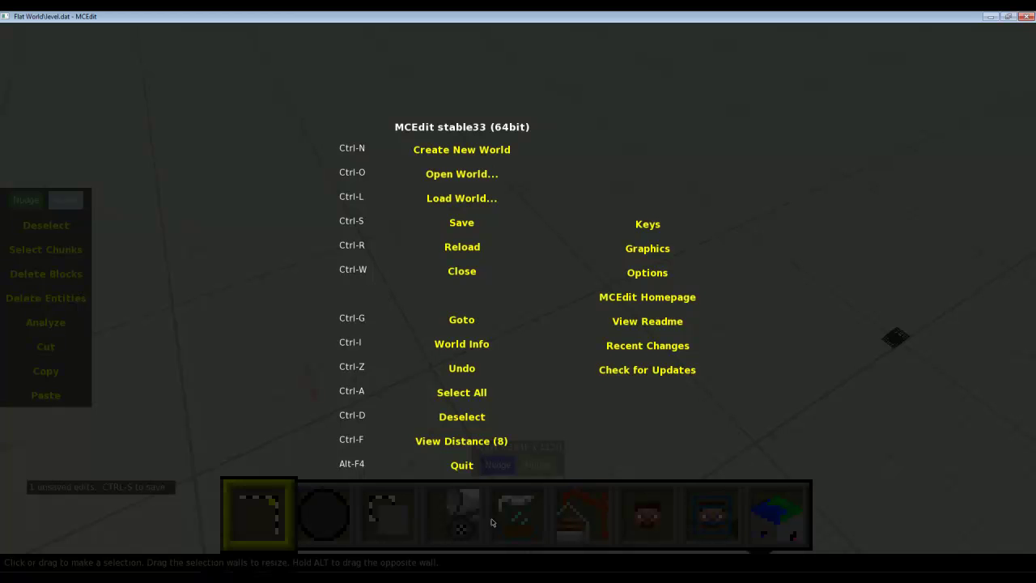
click(461, 466)
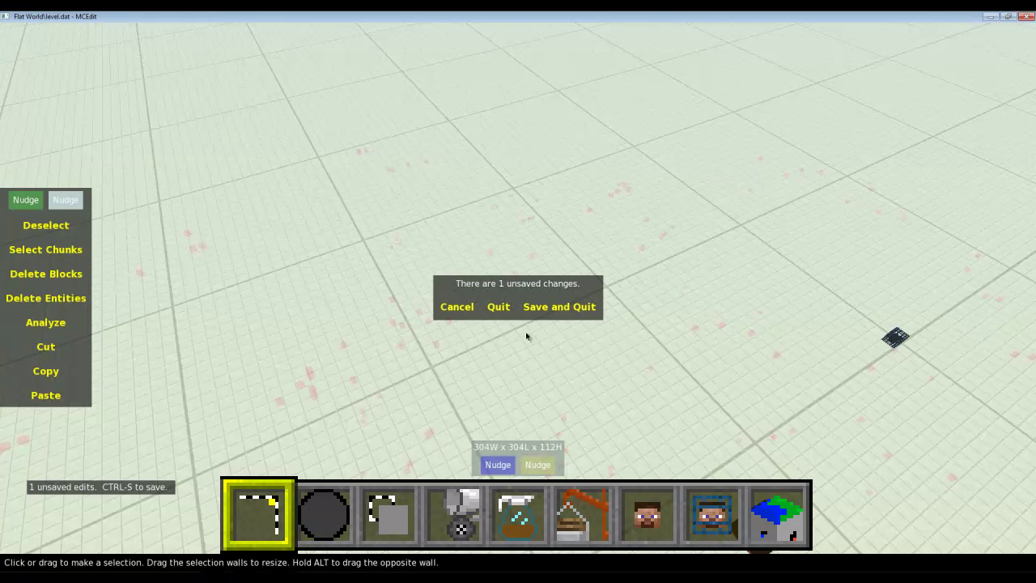
click(500, 309)
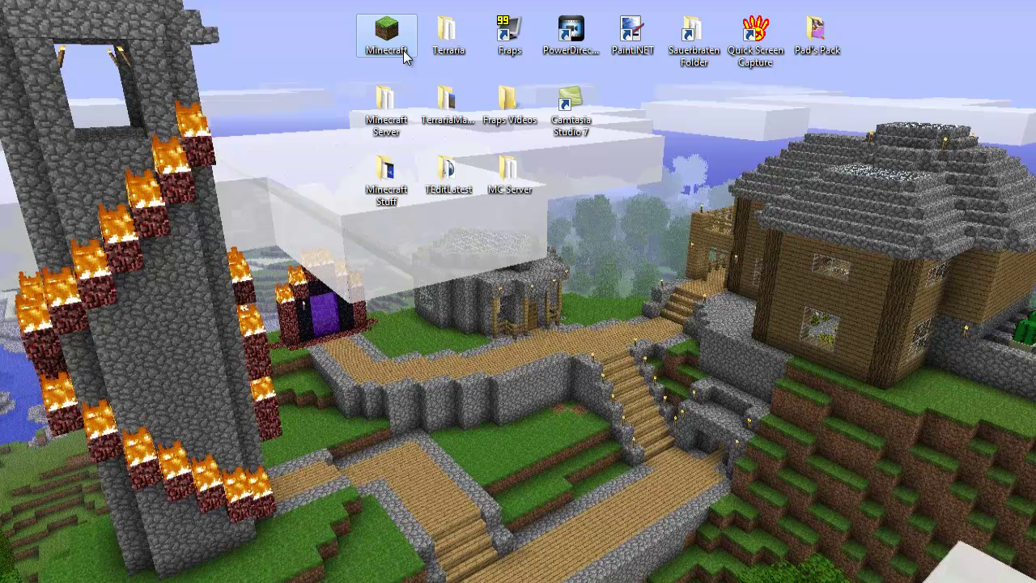
Step: Launch Minecraft from the desktop, try to log in, and start the game in offline mode
double_click(403, 50)
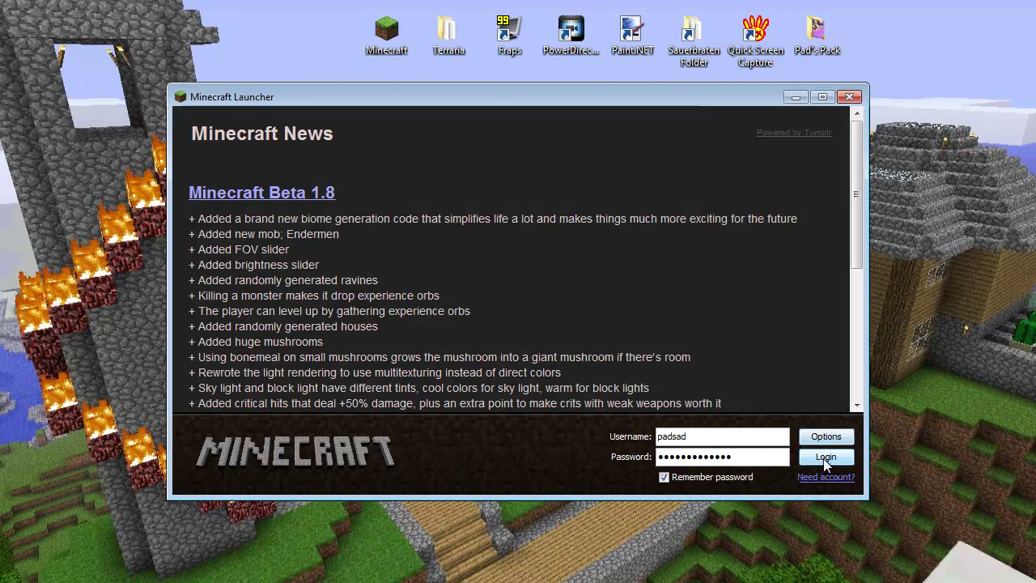
click(825, 458)
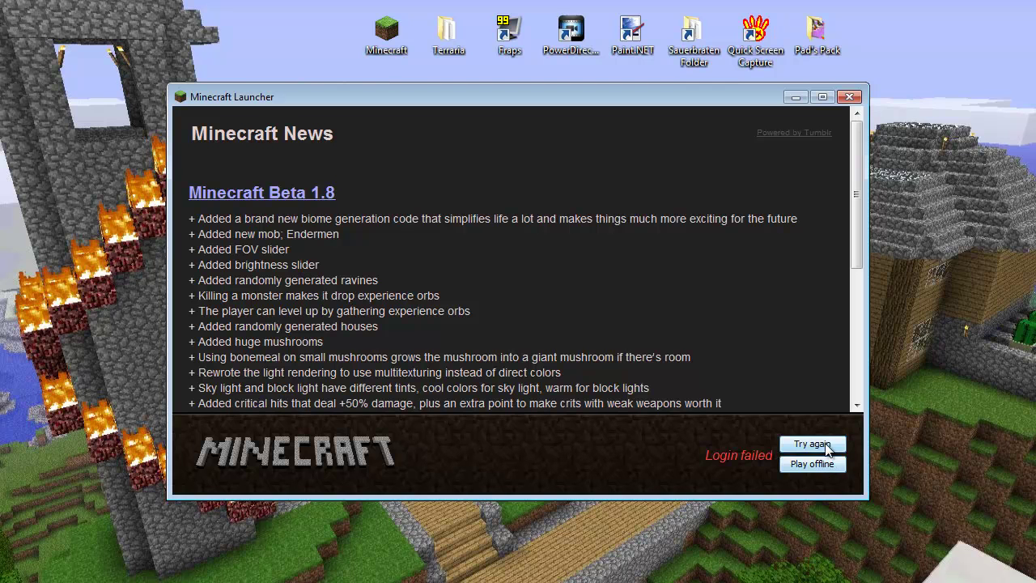
click(826, 447)
click(821, 457)
click(817, 463)
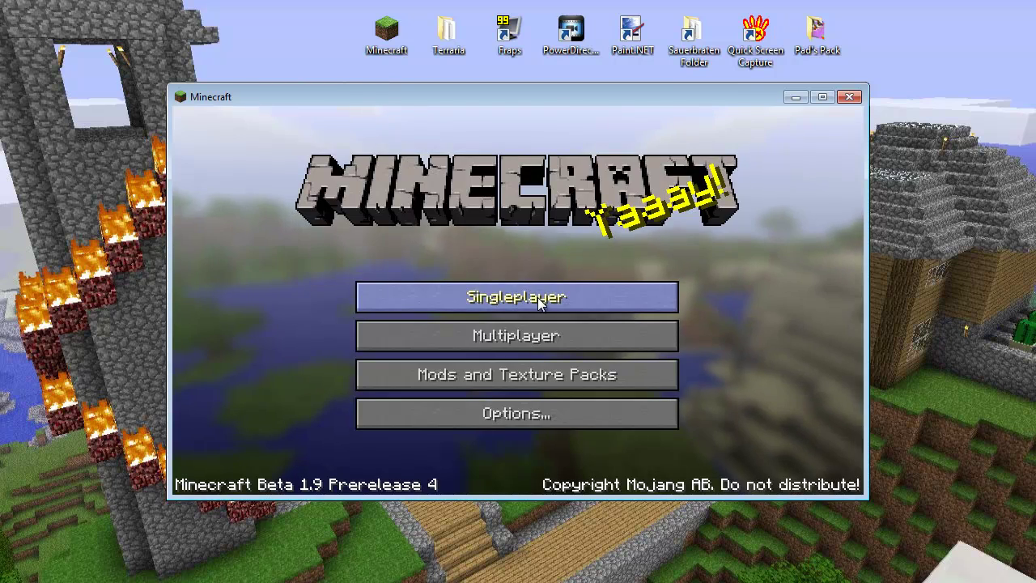
Step: Open the saved singleplayer world named Flat World
click(526, 297)
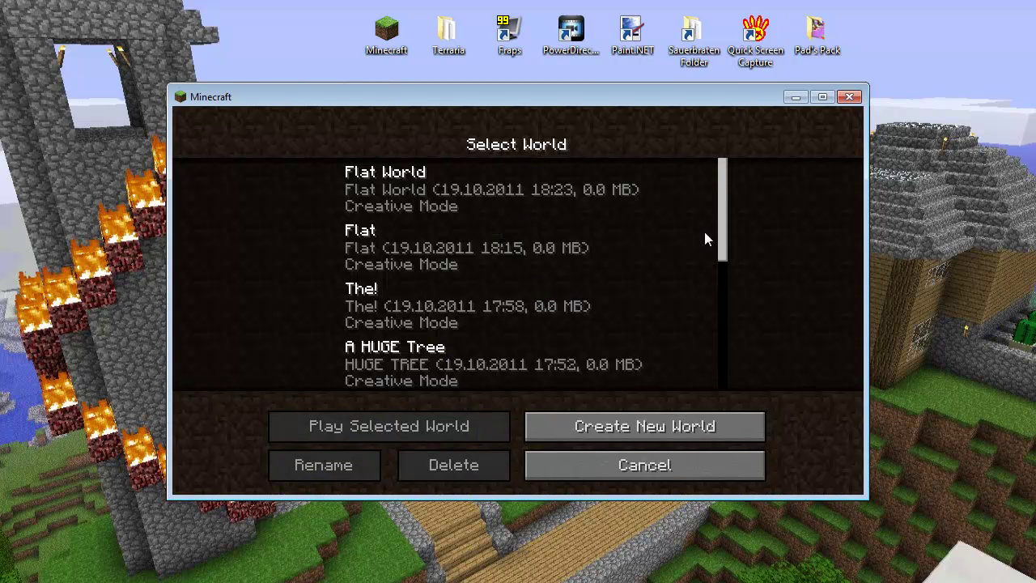
drag(721, 234, 707, 215)
click(420, 208)
drag(419, 207, 451, 265)
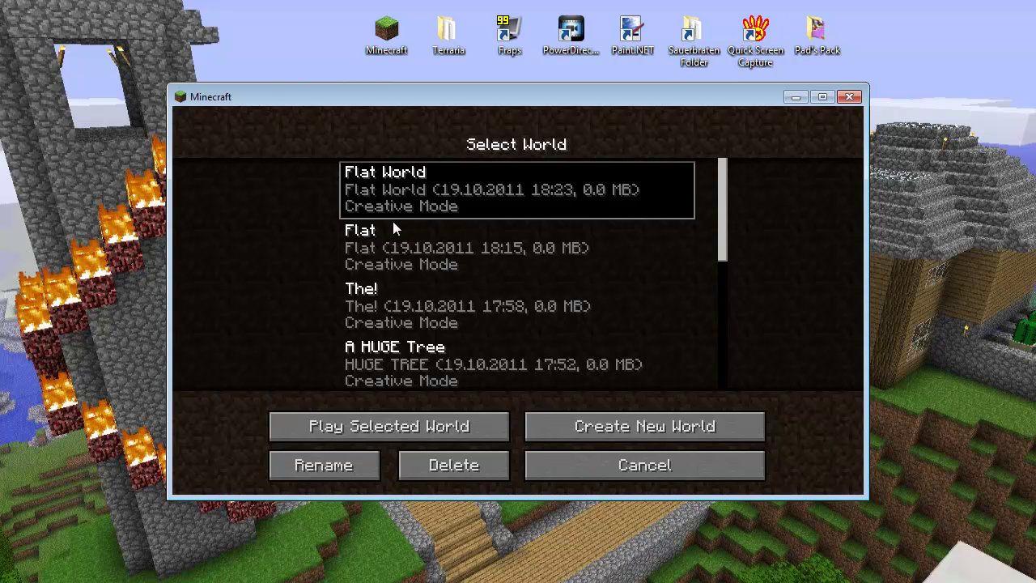
click(405, 430)
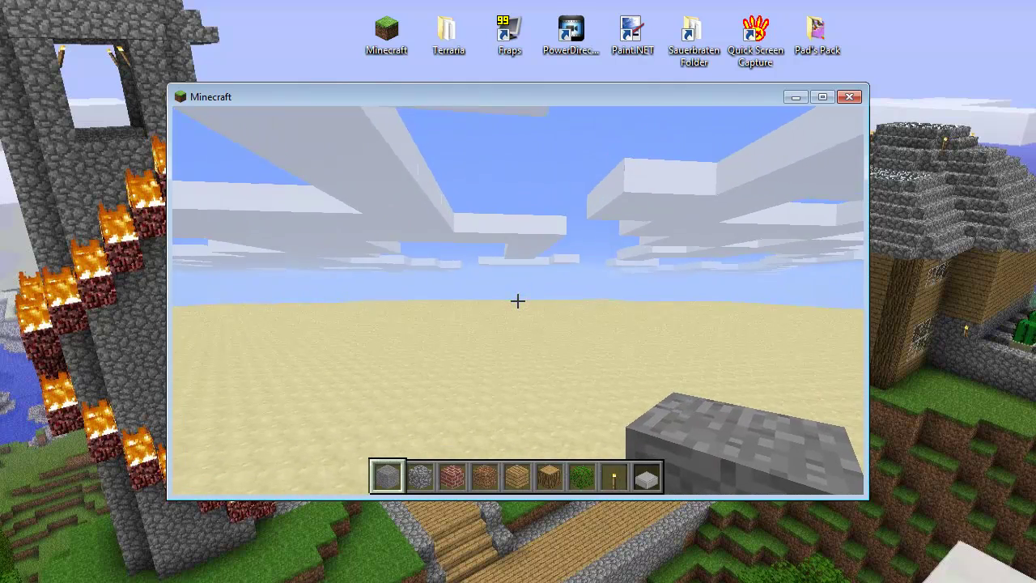
Step: Fly above and across the sandstone world to examine its flat surface and the edges where it meets natural terrain
key(space)
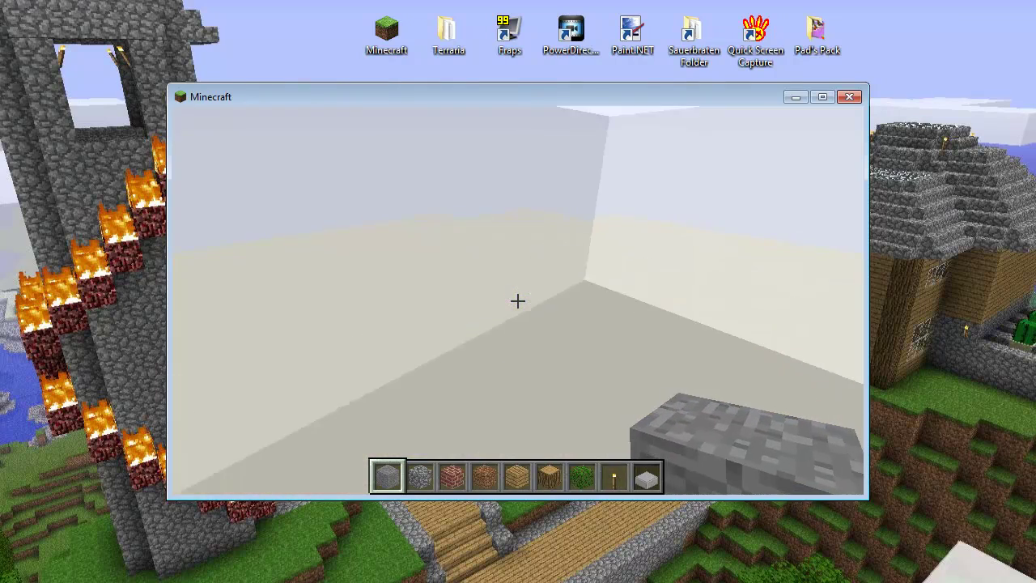
key(space)
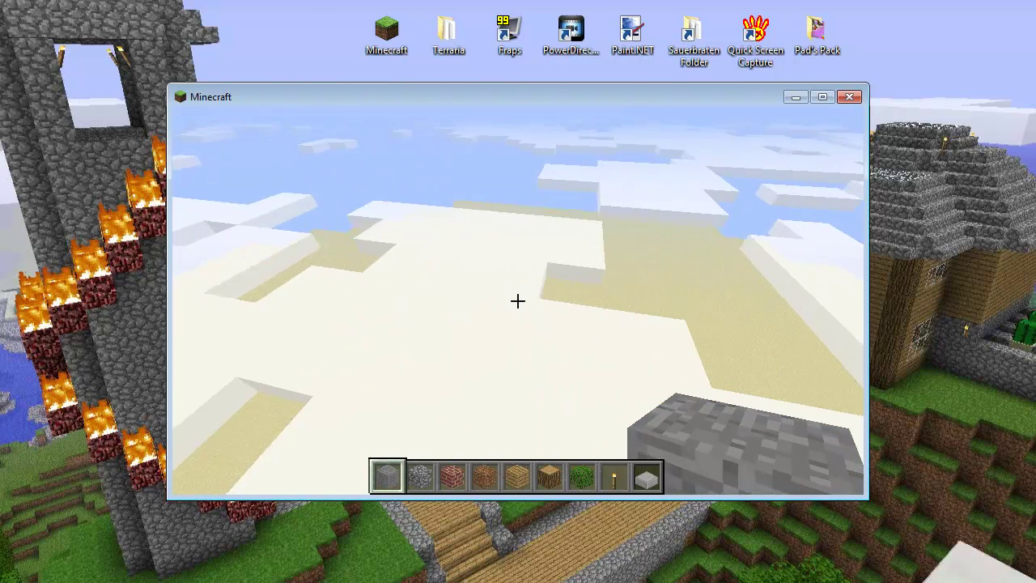
key(shift)
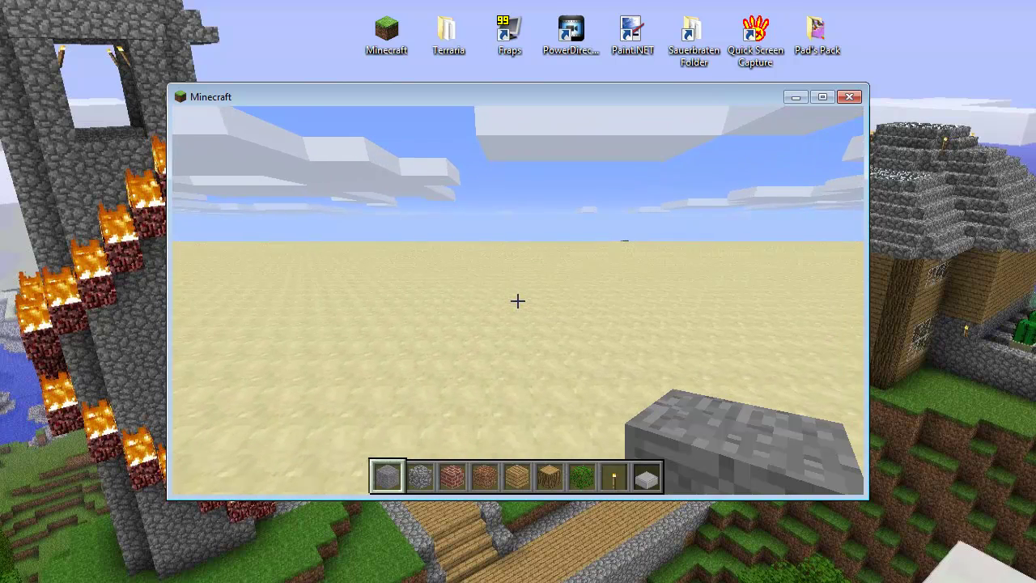
key(w)
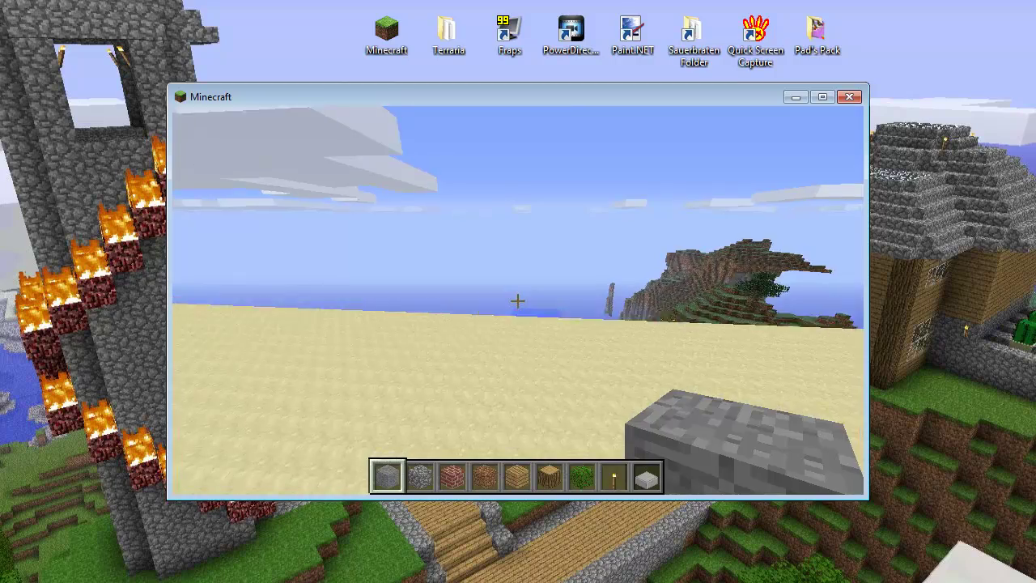
key(w)
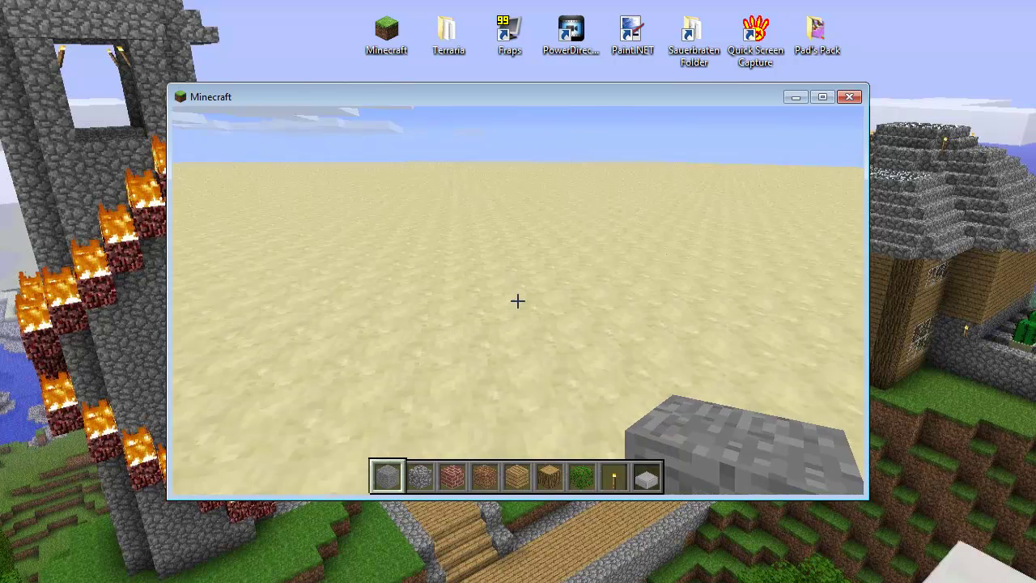
key(space)
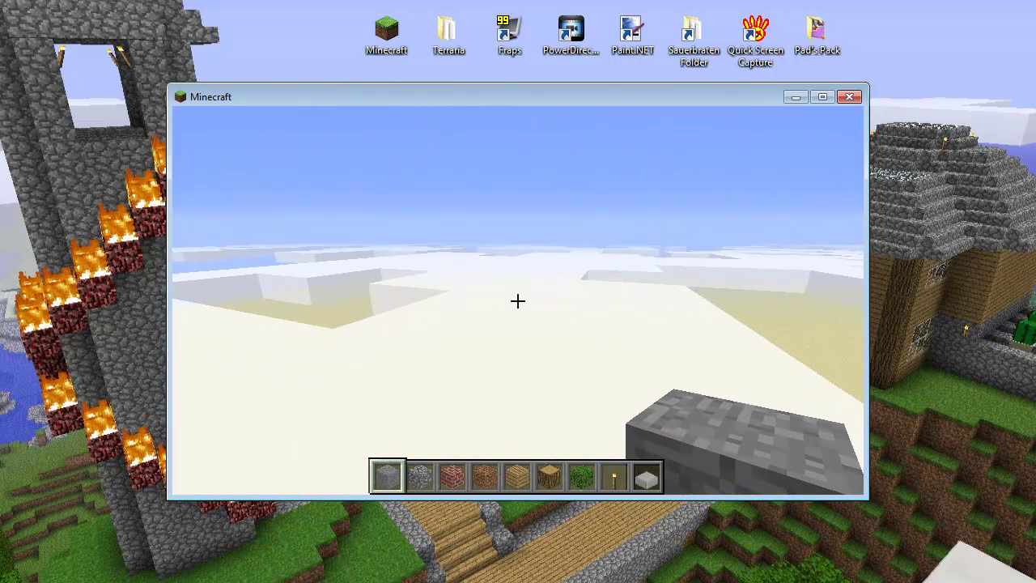
key(shift)
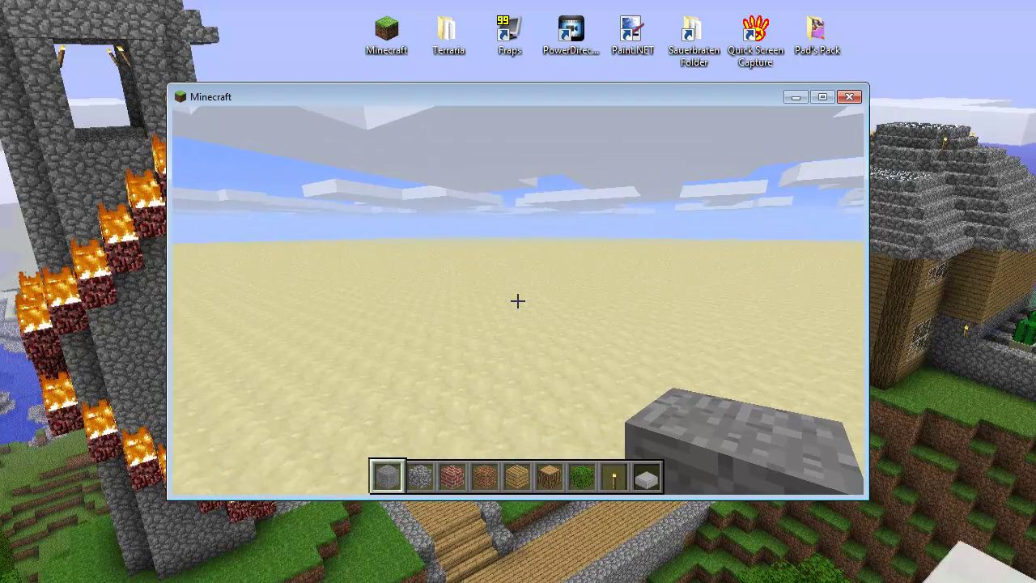
key(space)
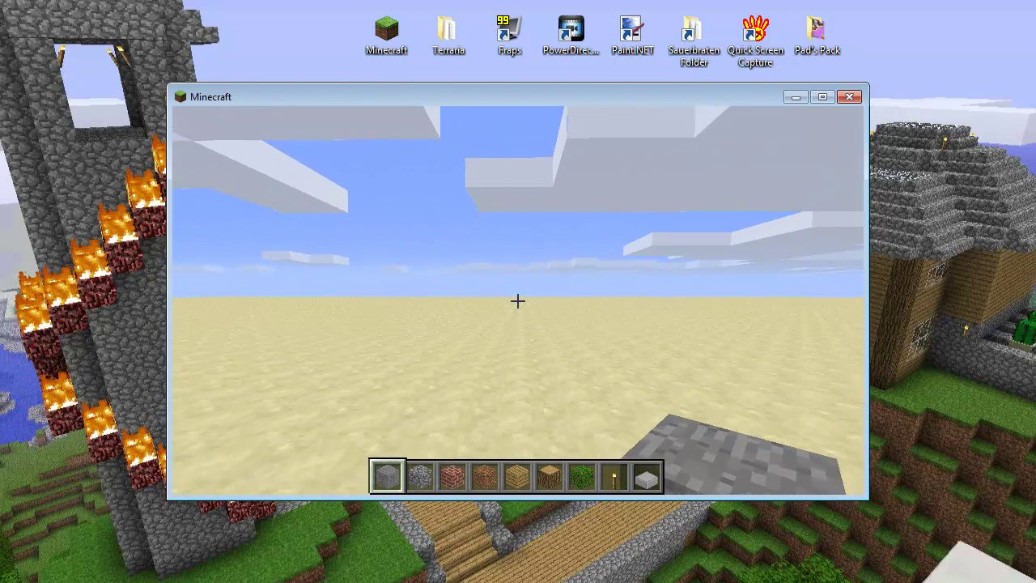
key(w)
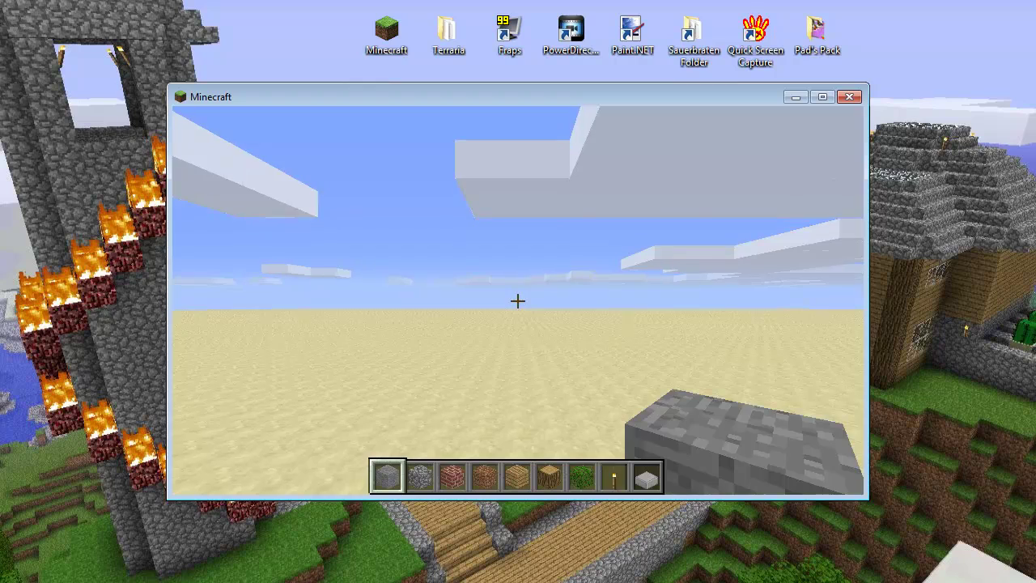
key(shift)
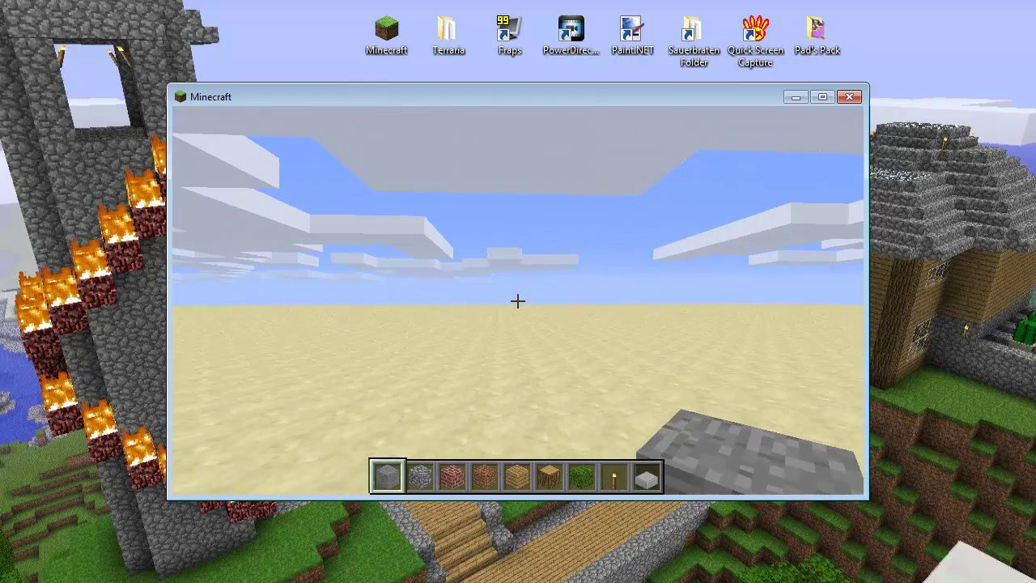
key(shift)
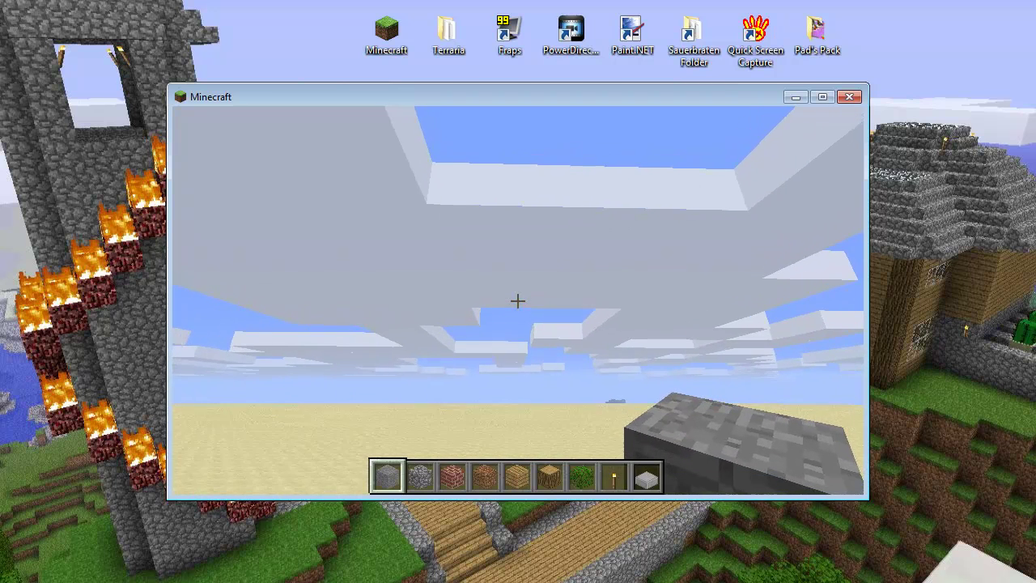
key(space)
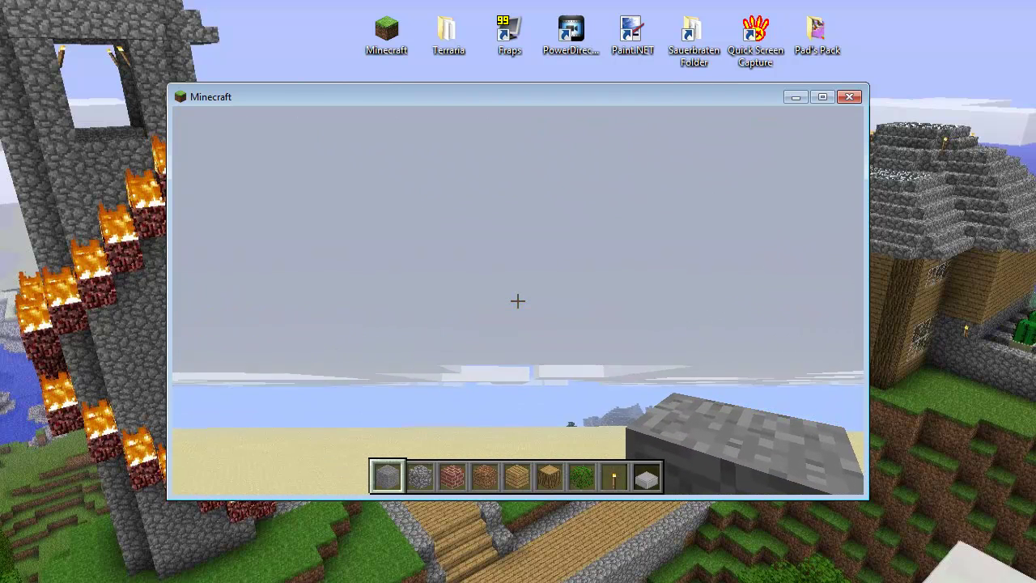
key(space)
key(shift)
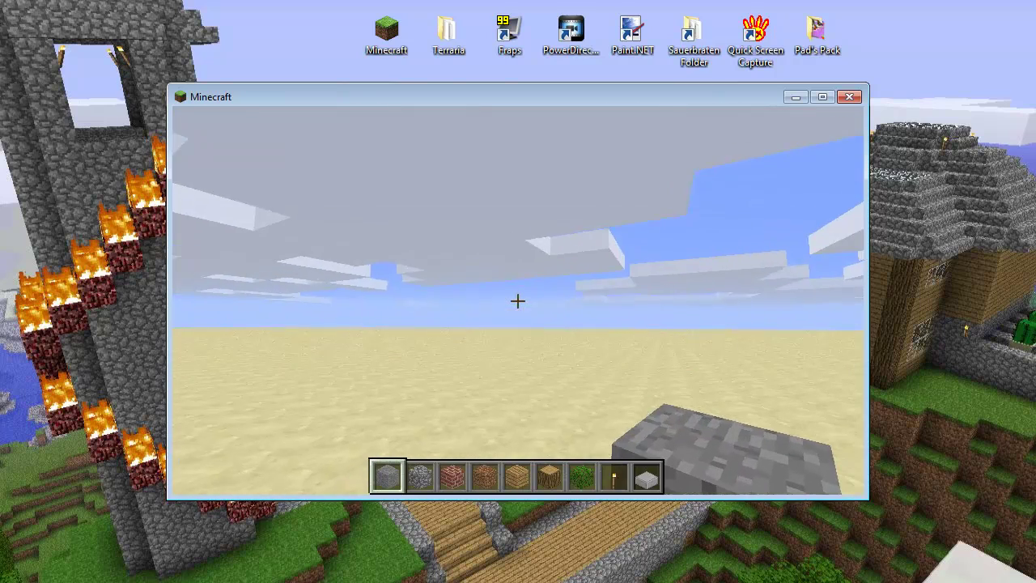
Step: Equip the wood log block from the hotbar
key(3)
scroll(519, 301, down, 2)
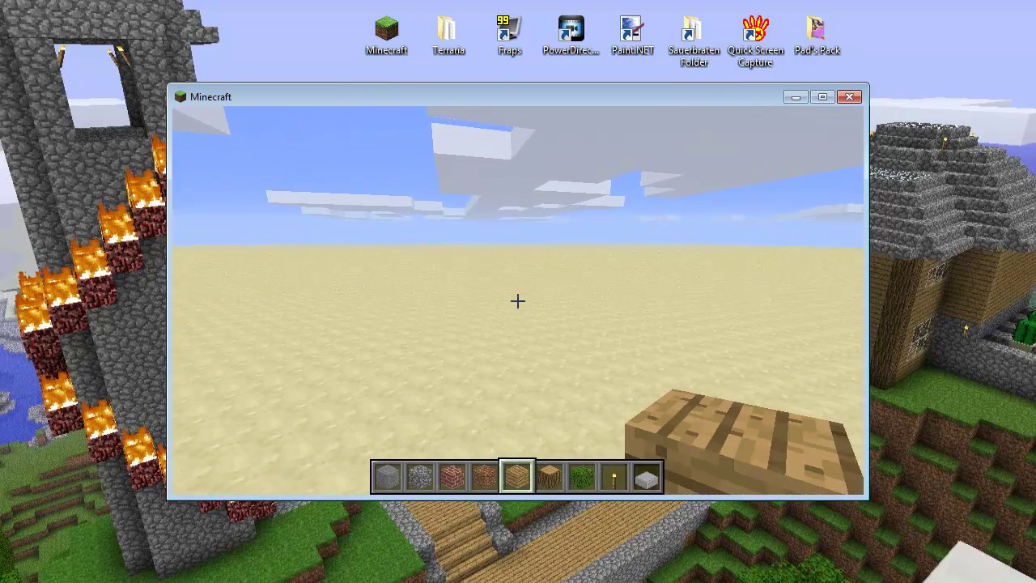
scroll(518, 301, down, 1)
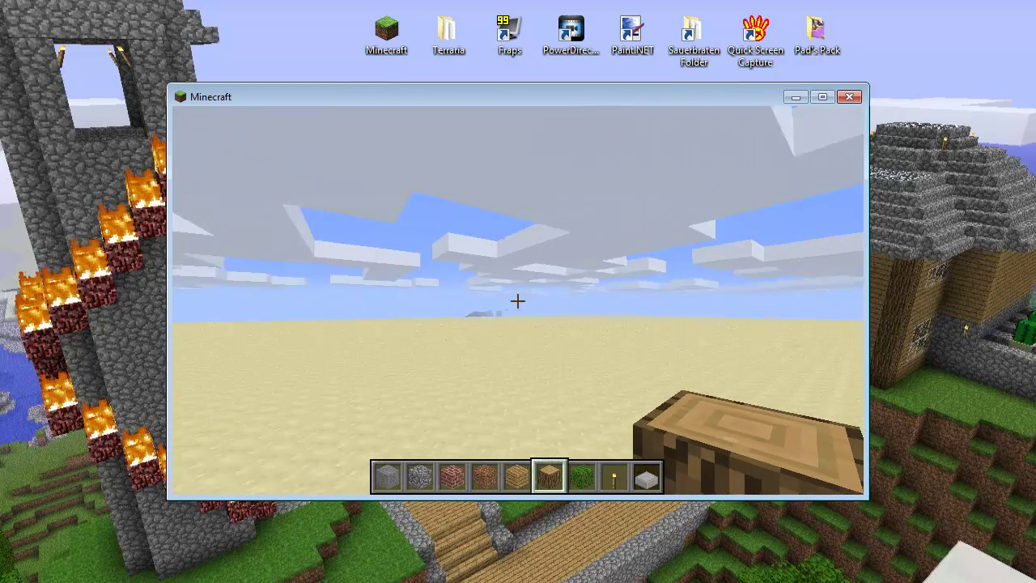